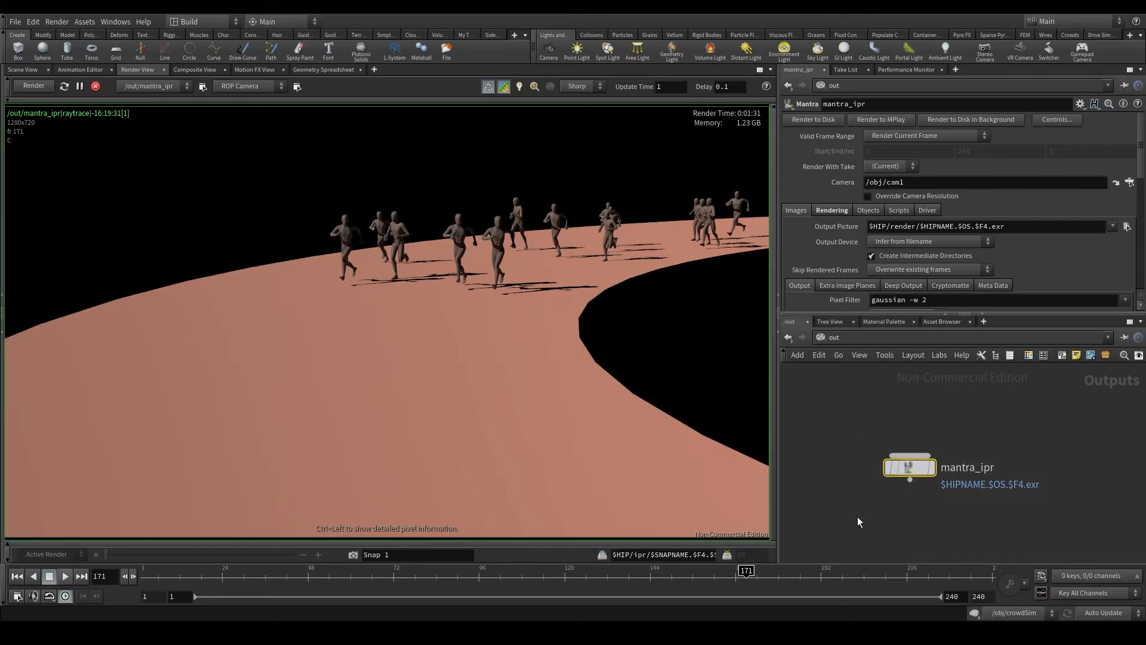
Step: Replace the existing Mantra output node with one created by a fresh preview render, and stop that render
{"action": "key", "text": "Delete"}
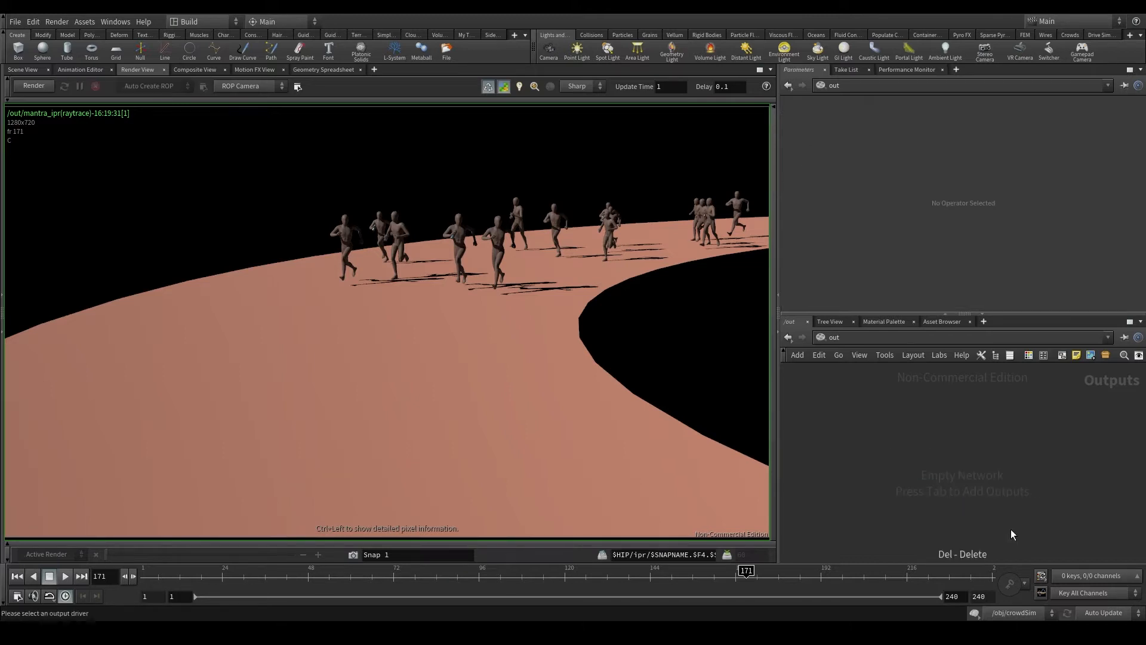
{"action": "left_click", "coordinate": [35, 90]}
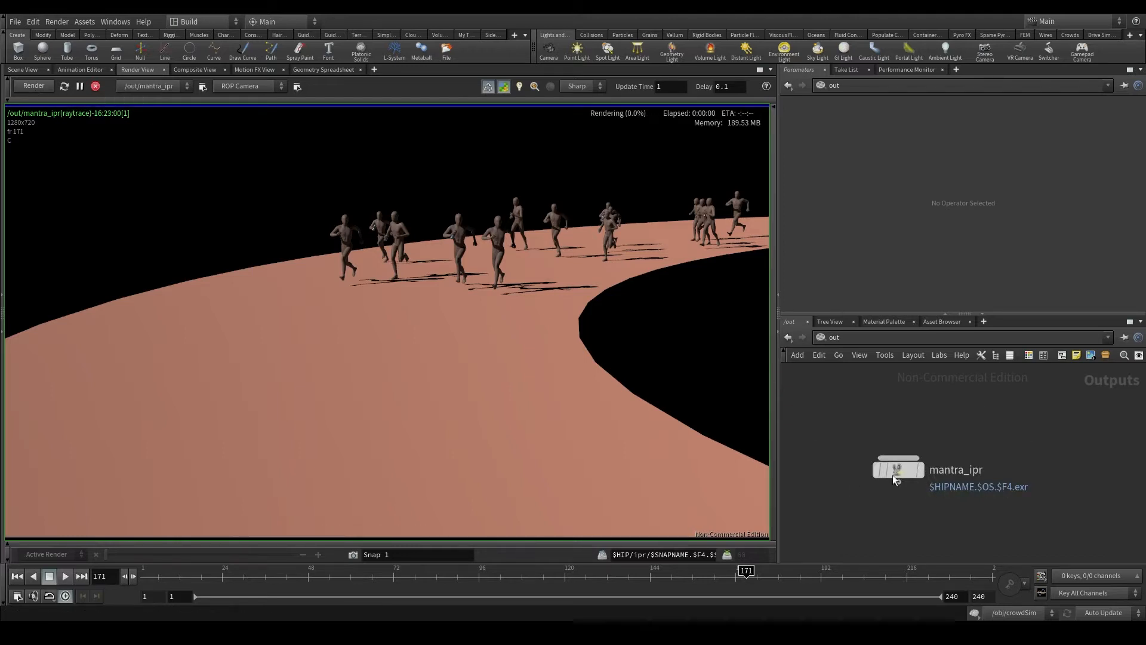
{"action": "left_click", "coordinate": [896, 470]}
{"action": "left_click", "coordinate": [91, 88]}
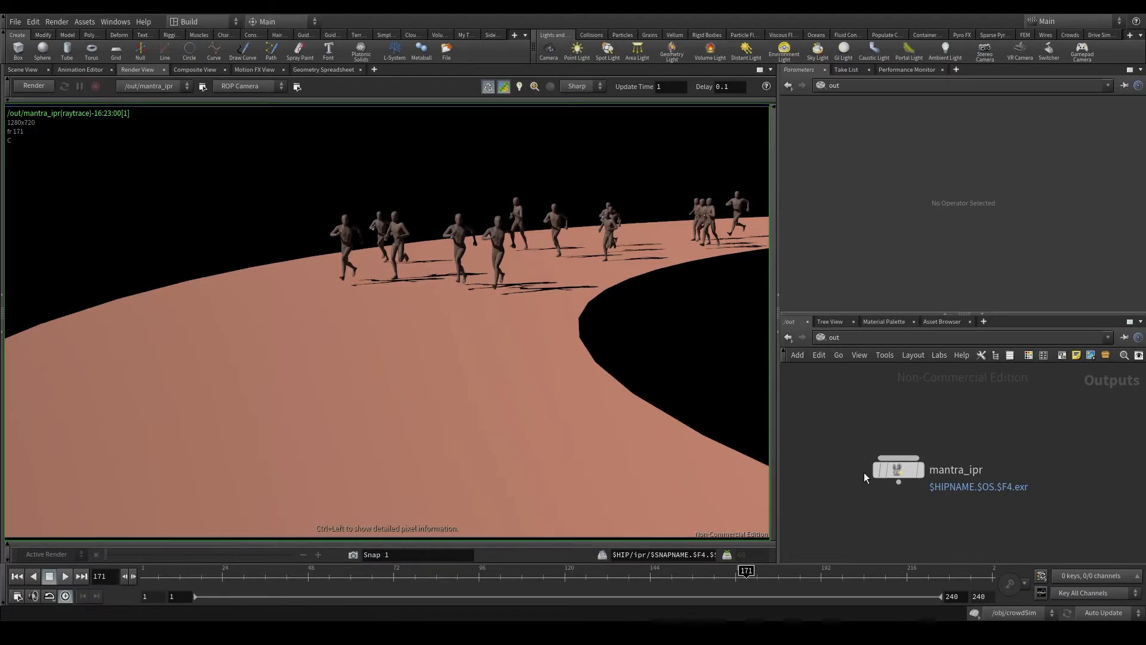
Step: Set the valid frame range of the mantra_ipr node to Render Frame Range
{"action": "left_click", "coordinate": [902, 472]}
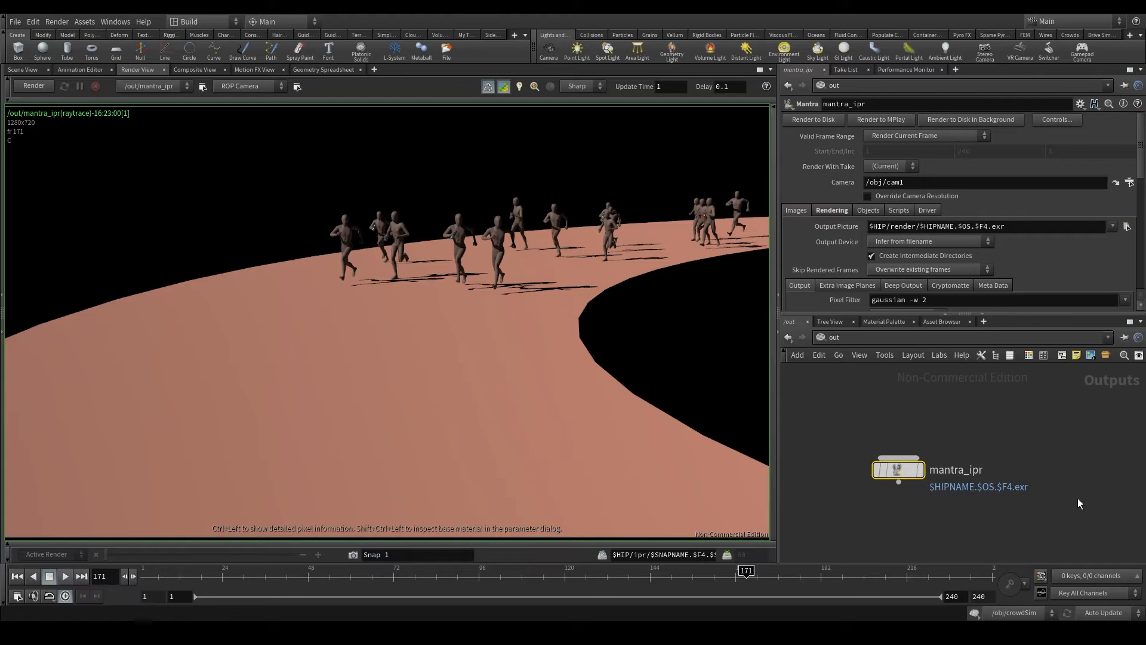
{"action": "left_click", "coordinate": [902, 136]}
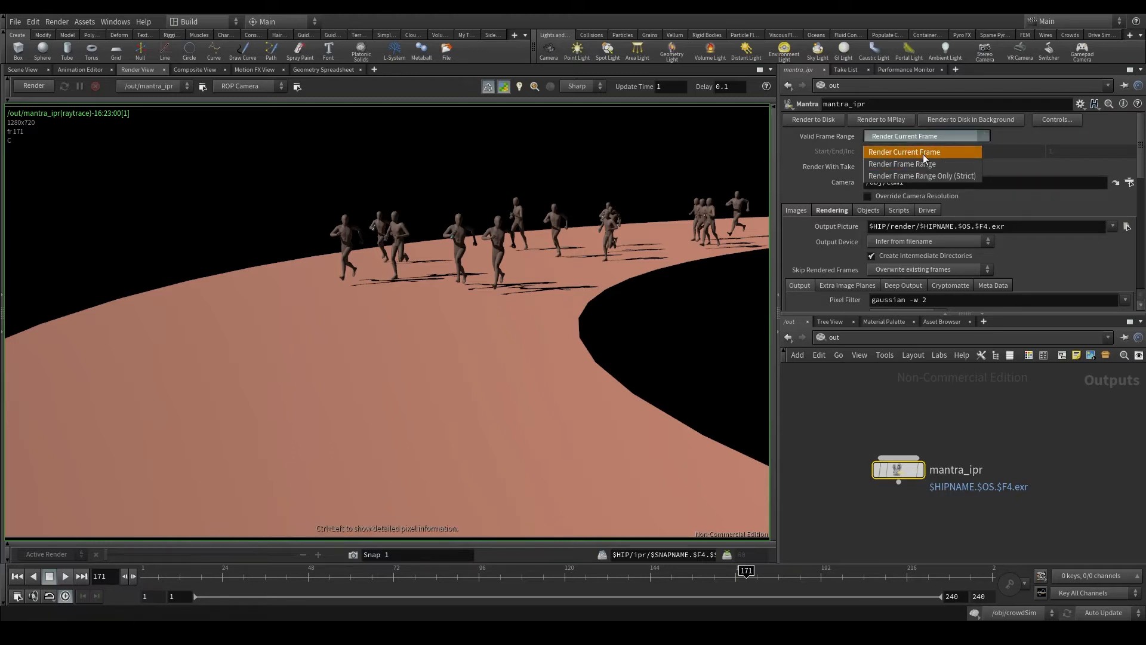
{"action": "left_click", "coordinate": [888, 152]}
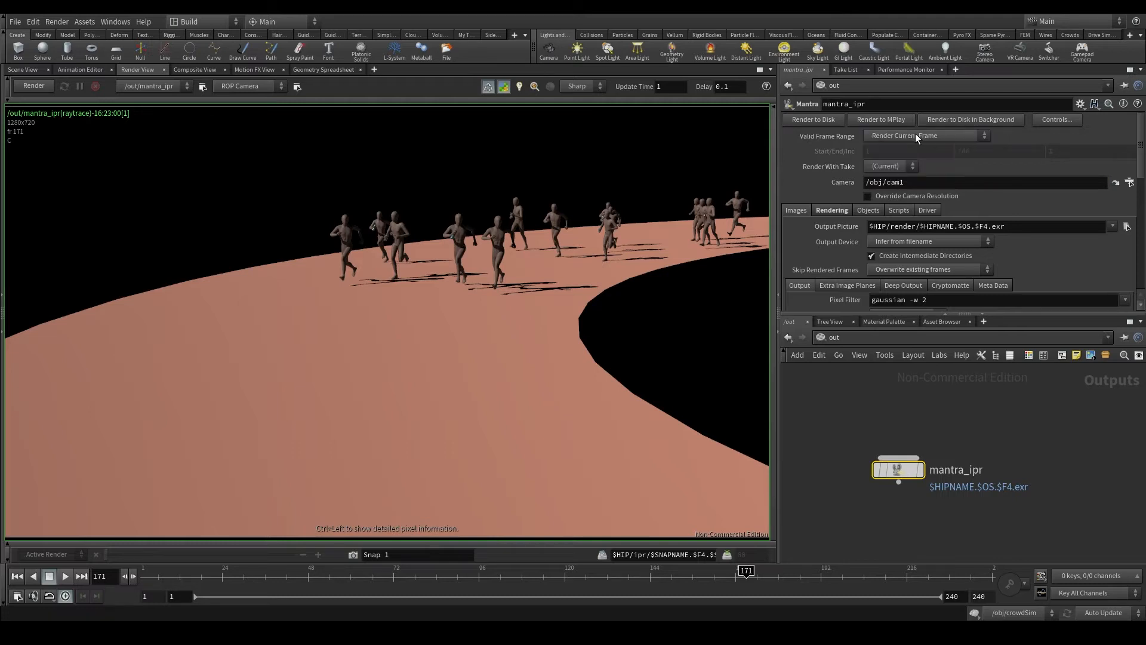
{"action": "left_click", "coordinate": [915, 135]}
{"action": "left_click", "coordinate": [904, 164]}
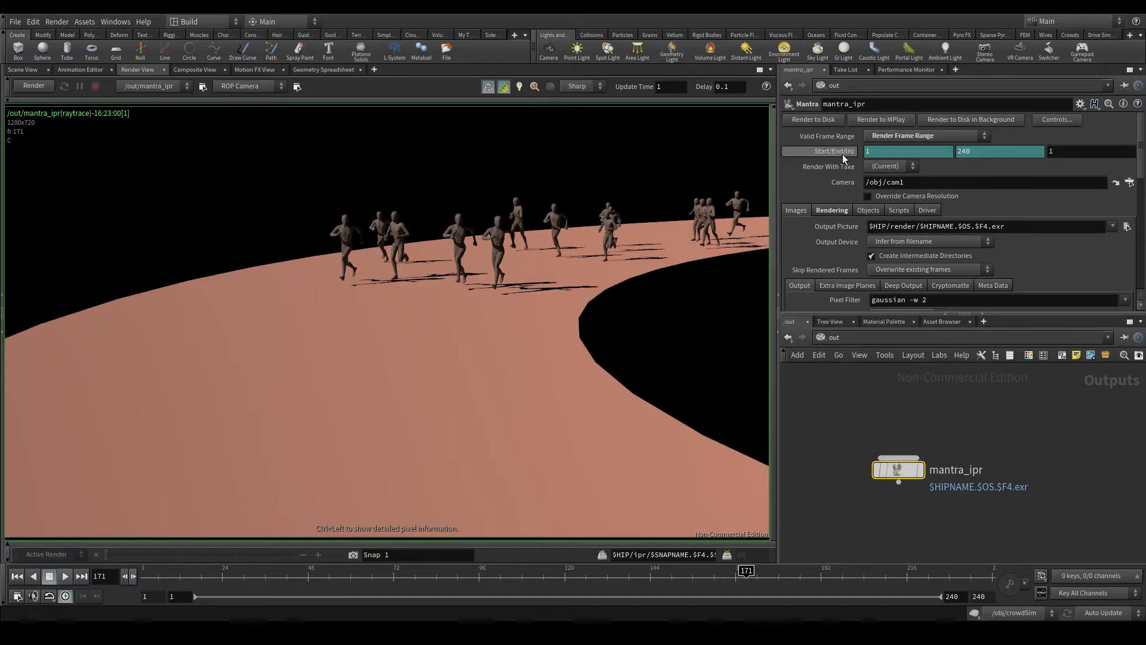
Step: Delete the channels on the Mantra node's Start/End/Inc parameter so the frame values can be edited
{"action": "mouse_move", "coordinate": [844, 155]}
{"action": "right_click", "coordinate": [841, 152]}
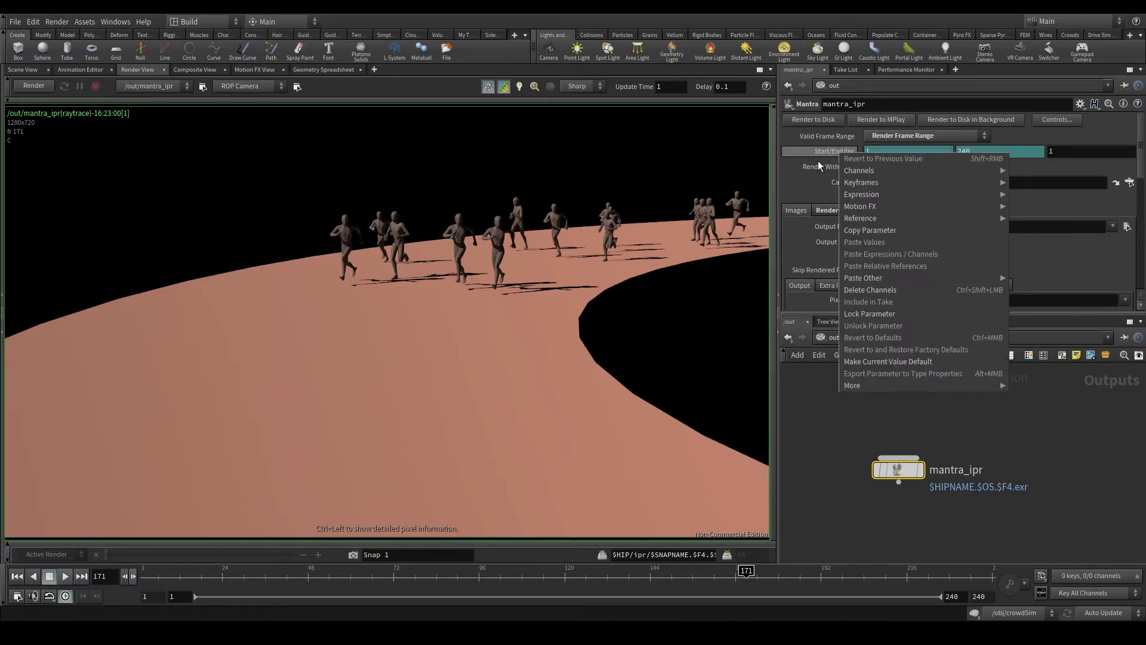
{"action": "left_click", "coordinate": [888, 291]}
{"action": "left_click", "coordinate": [989, 156]}
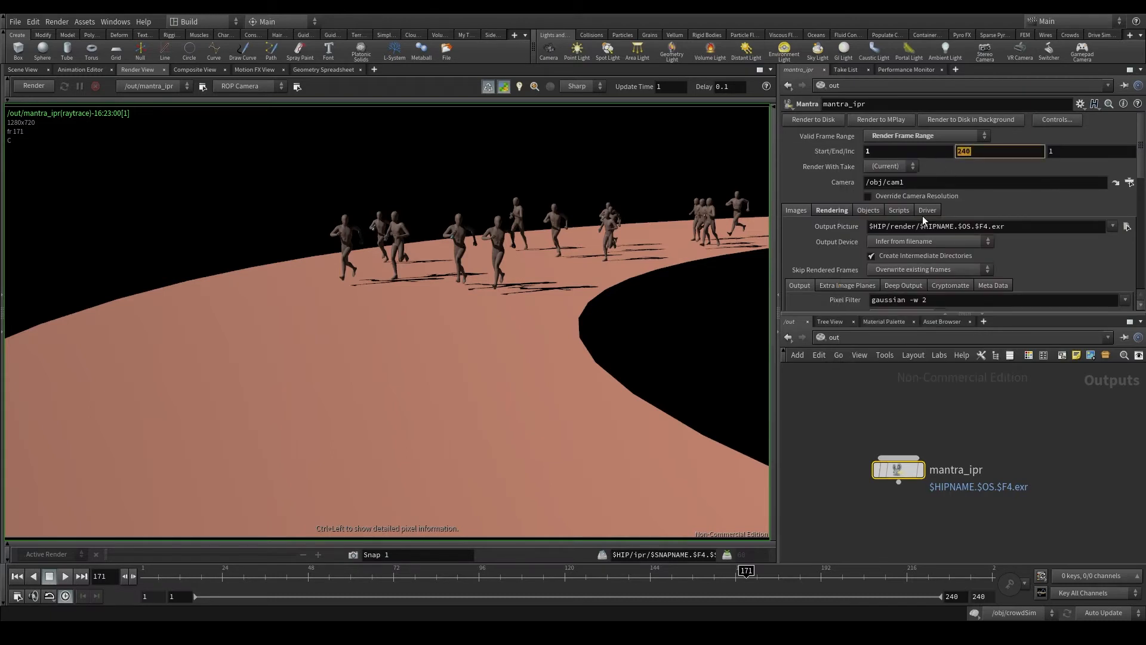
{"action": "left_click", "coordinate": [951, 173]}
Step: Check which camera is assigned to the Mantra node, opening the operator chooser and leaving the choice as is
{"action": "mouse_move", "coordinate": [906, 182]}
{"action": "left_mouse_down"}
{"action": "mouse_move", "coordinate": [873, 183]}
{"action": "mouse_move", "coordinate": [883, 183]}
{"action": "left_mouse_up"}
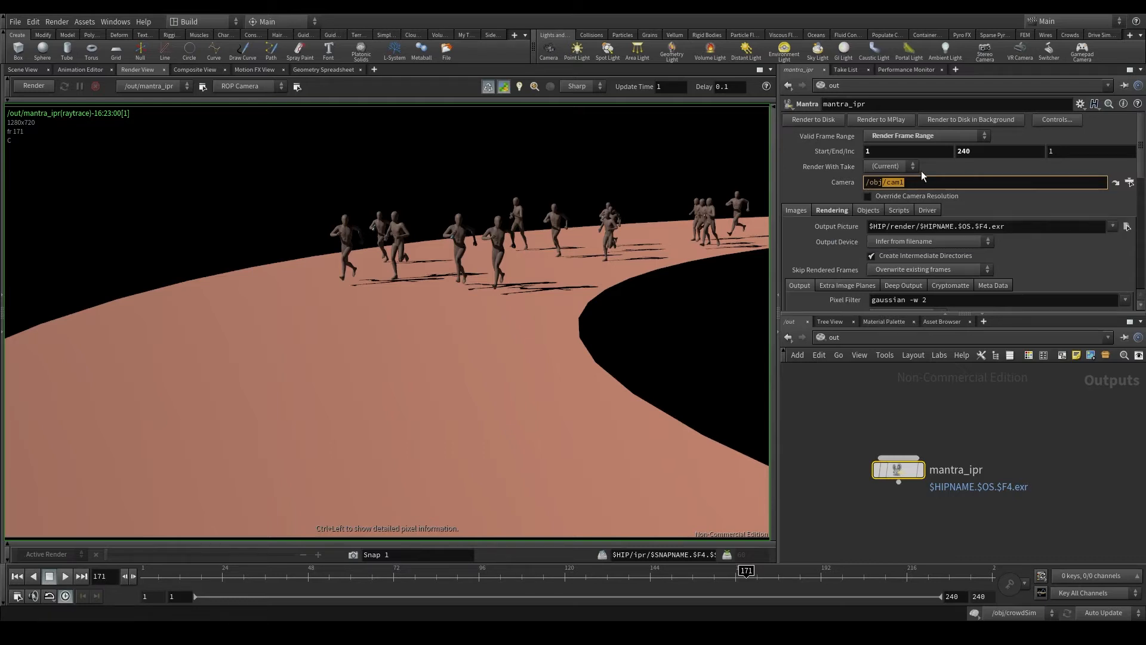
{"action": "left_click", "coordinate": [934, 185]}
{"action": "left_click", "coordinate": [1114, 183]}
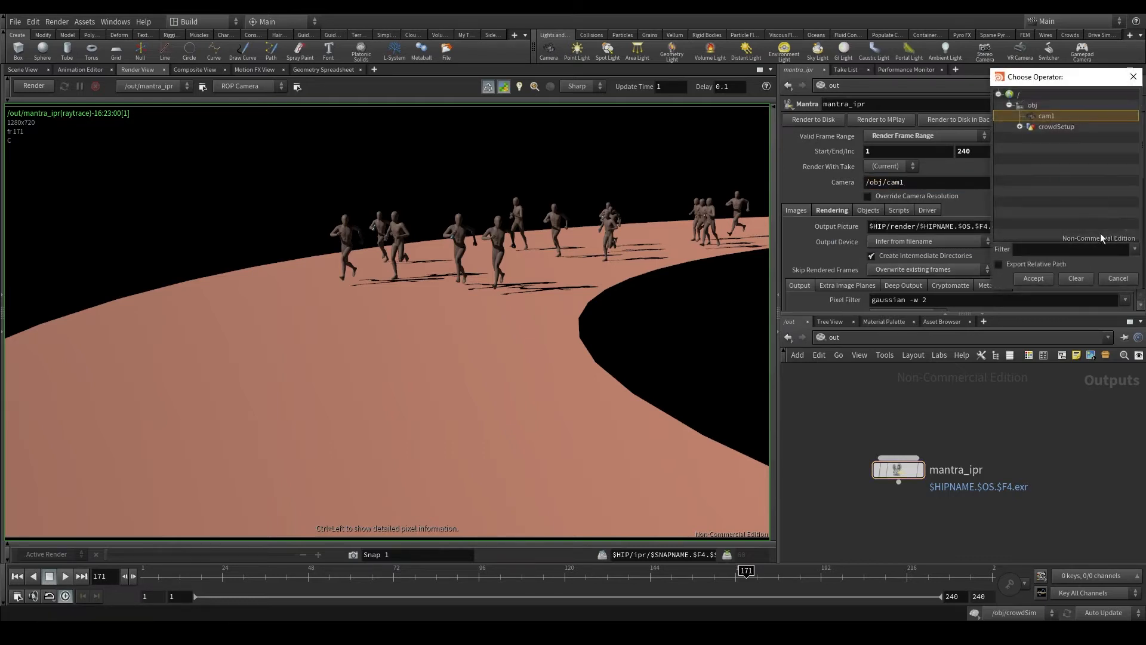
{"action": "left_click", "coordinate": [1115, 278]}
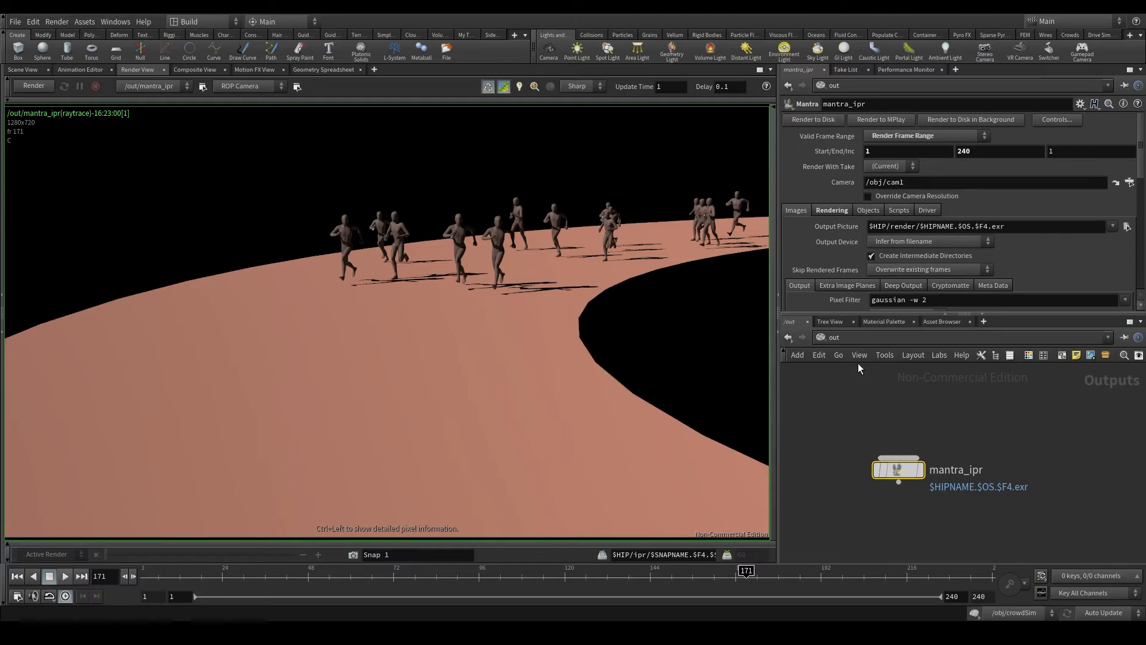
Step: Inspect the resolution in the view settings of cam1 in the obj network
{"action": "left_click", "coordinate": [885, 334]}
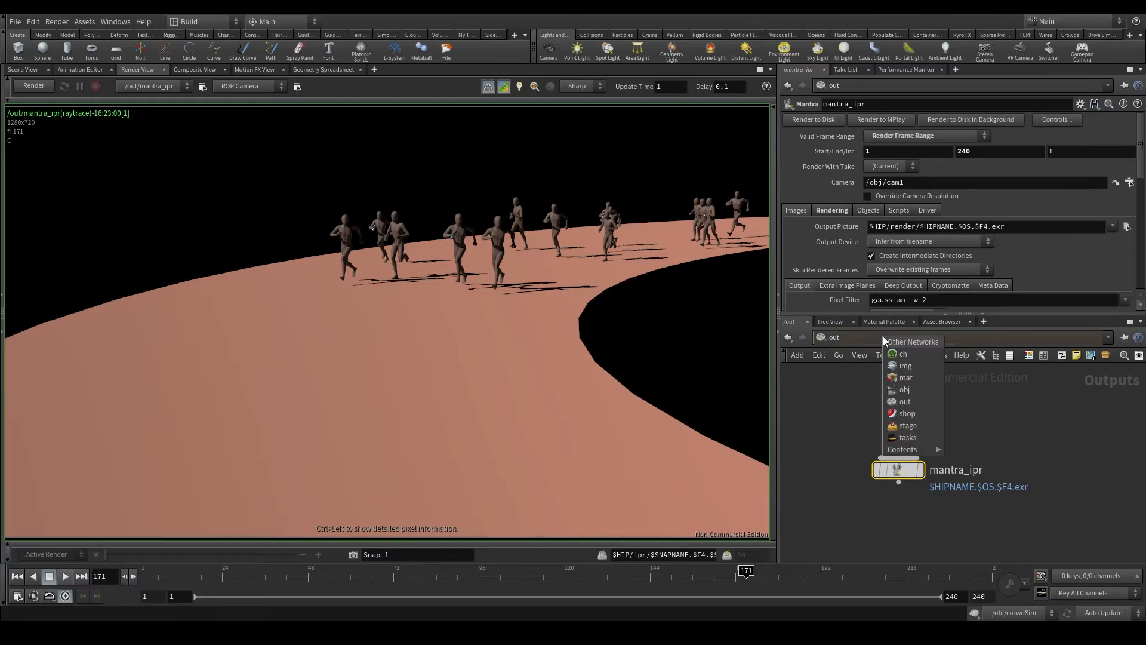
{"action": "left_click", "coordinate": [930, 391]}
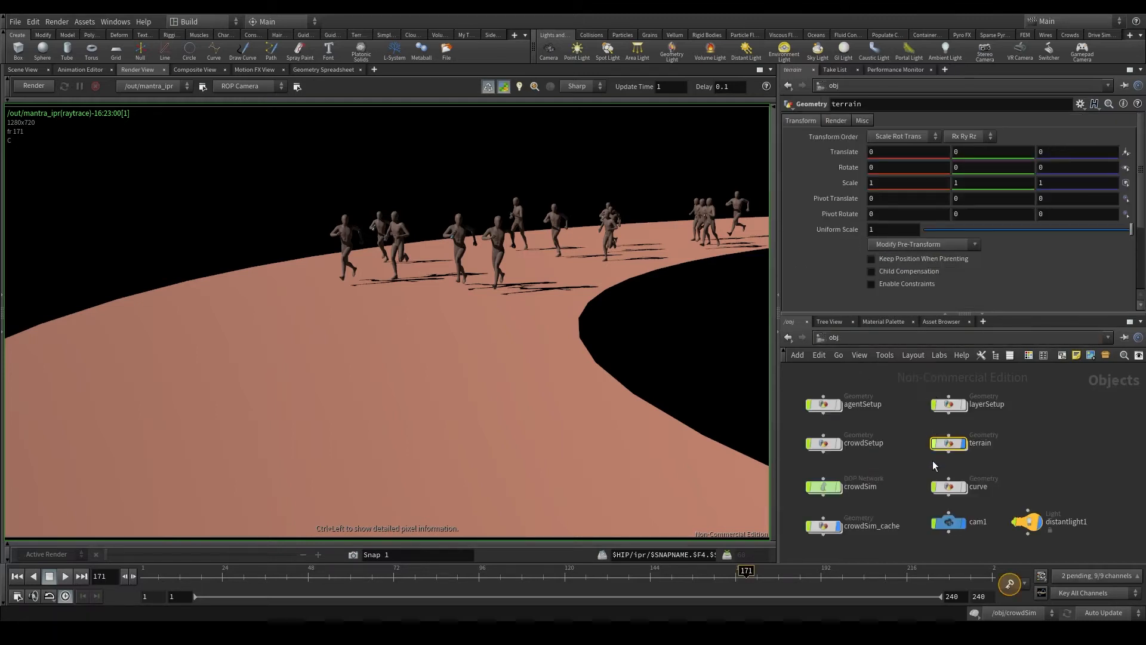
{"action": "left_click", "coordinate": [946, 524]}
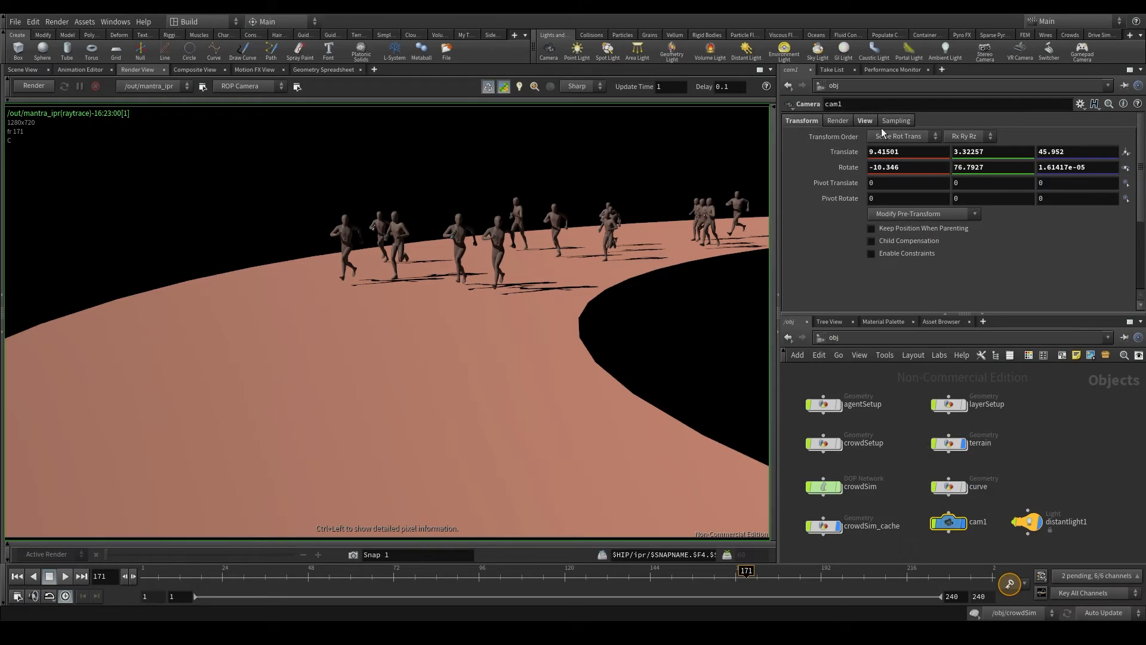
{"action": "left_click", "coordinate": [861, 120]}
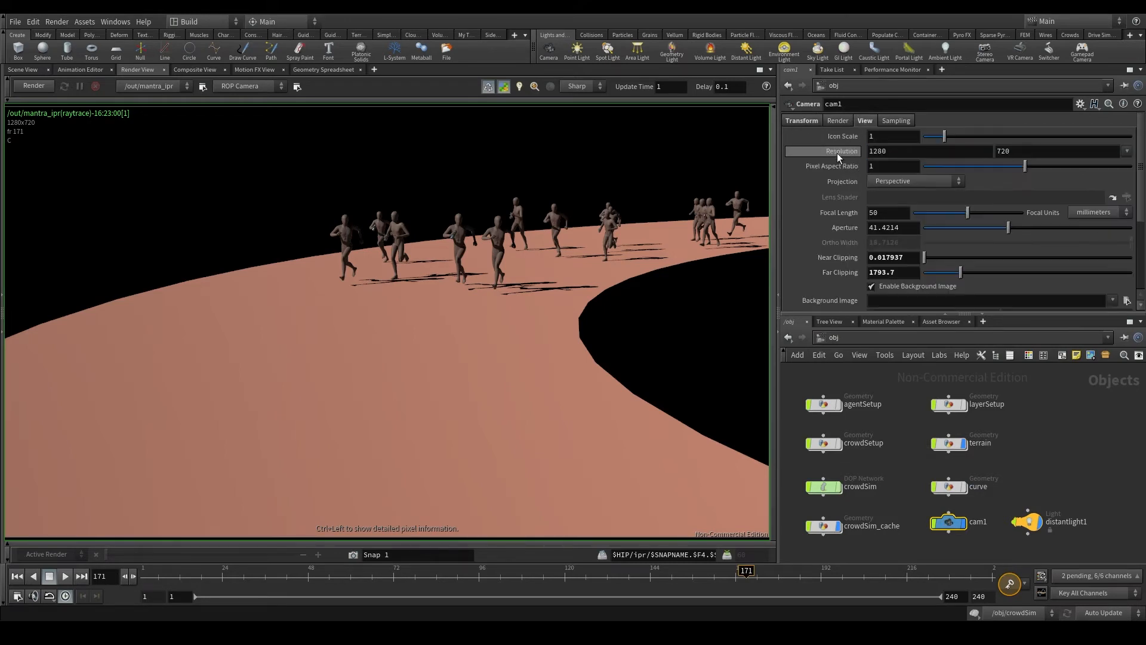
{"action": "mouse_move", "coordinate": [834, 151]}
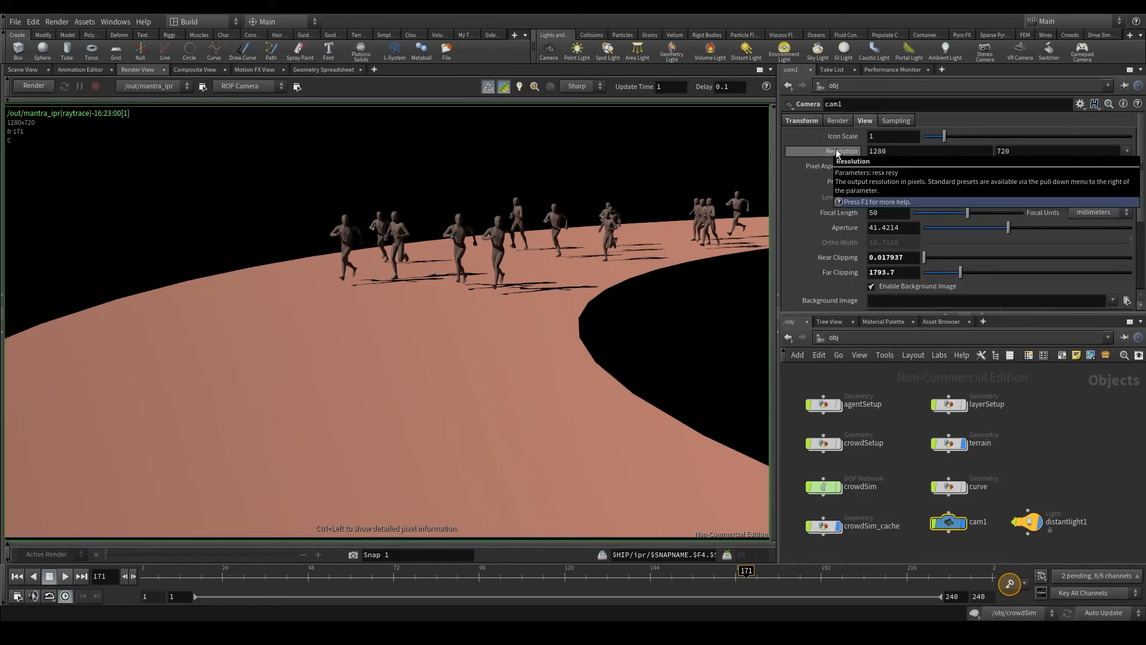
{"action": "key", "text": "Tab"}
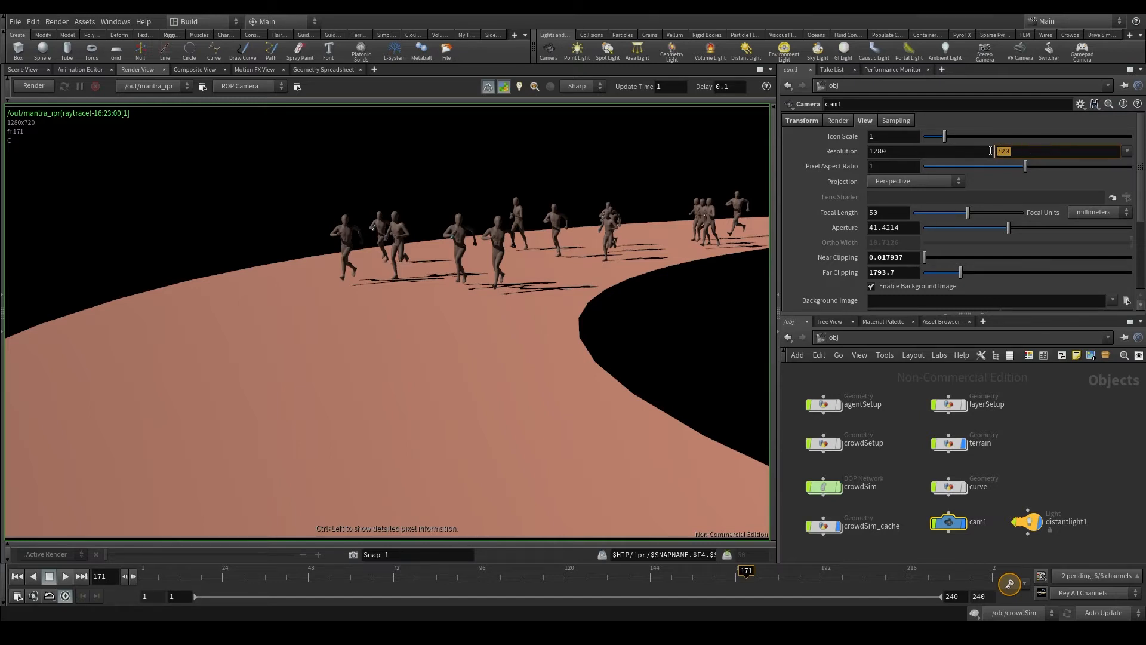
{"action": "key", "text": "shift+Tab"}
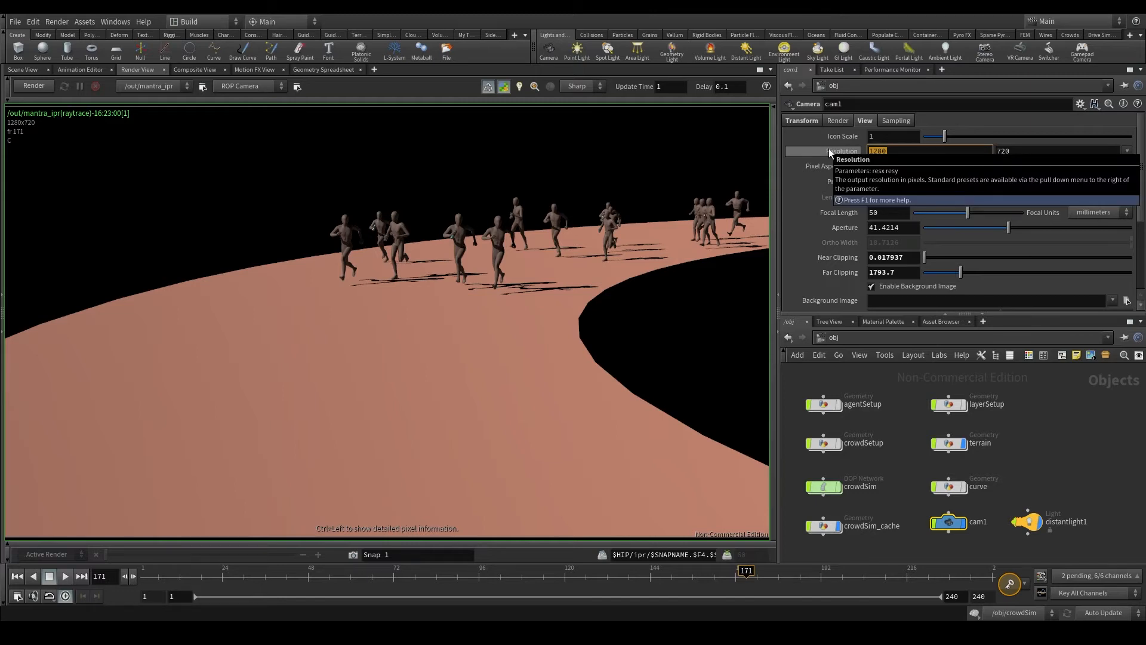
Step: Return to the out network and try the camera resolution override on the Mantra node
{"action": "left_click", "coordinate": [888, 336]}
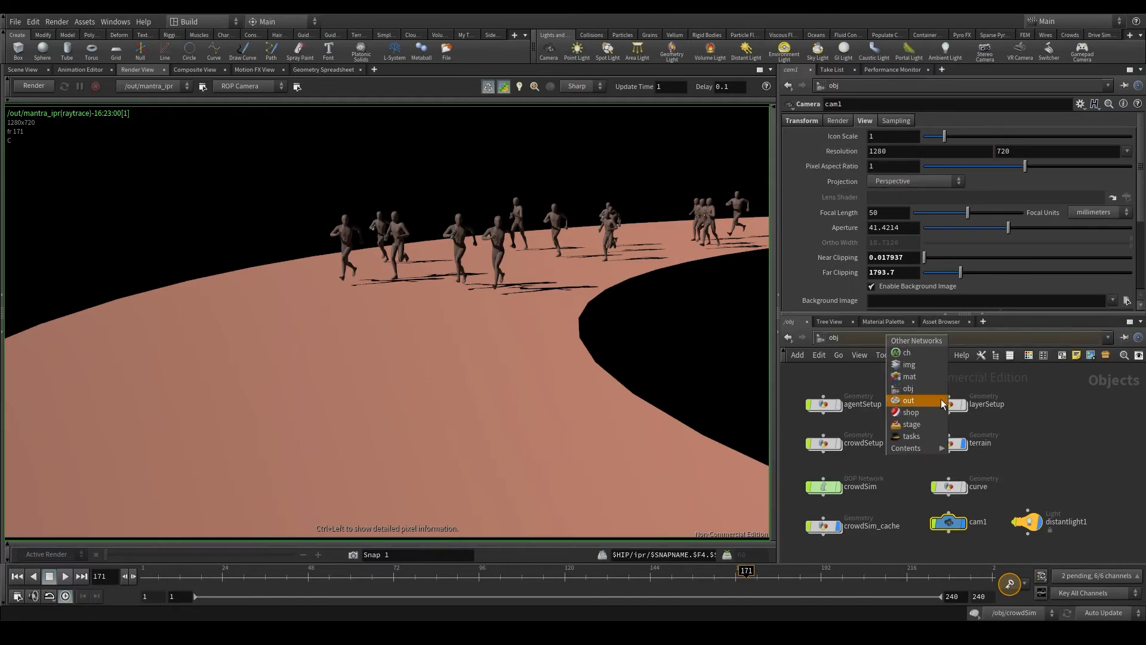
{"action": "left_click", "coordinate": [932, 401]}
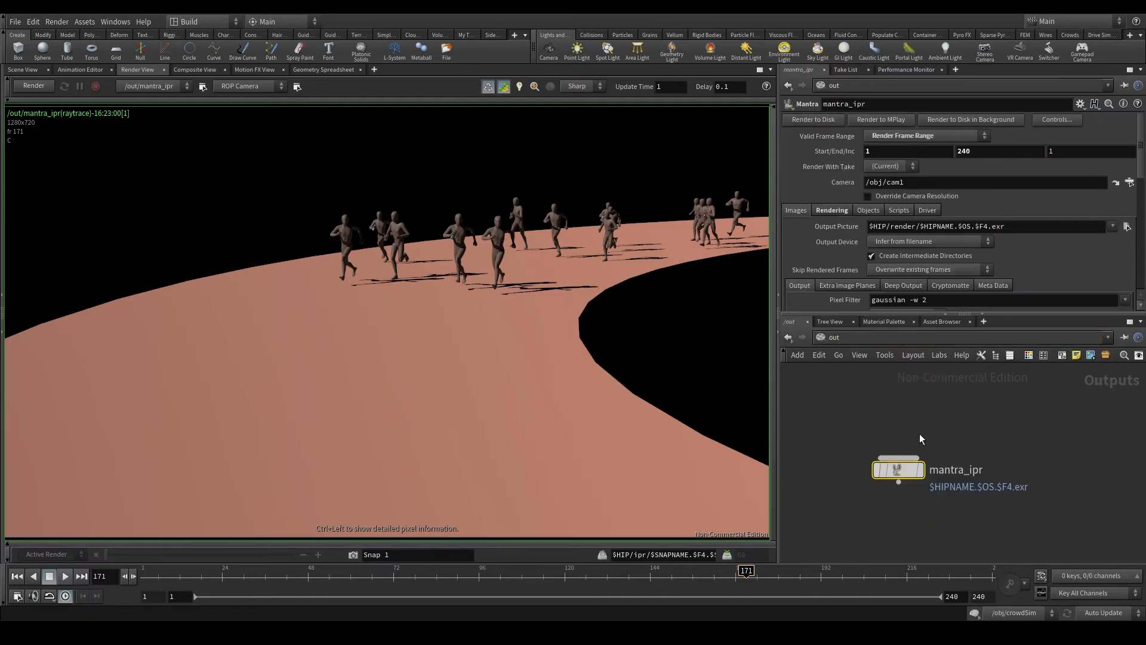
{"action": "left_click", "coordinate": [915, 197]}
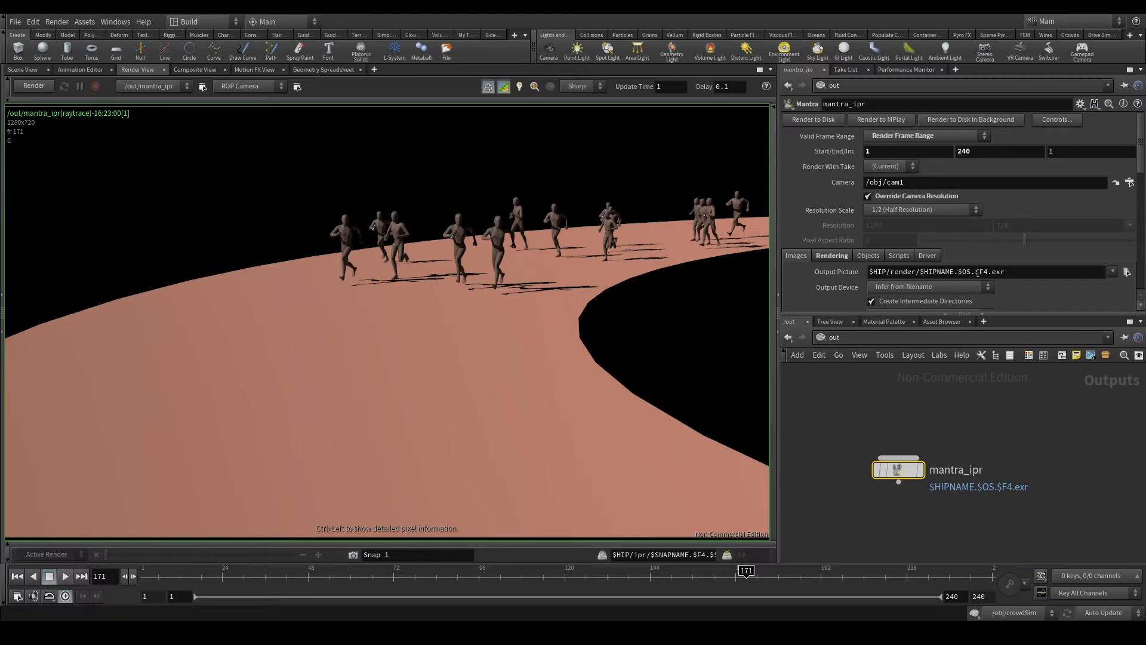
{"action": "left_click", "coordinate": [913, 194]}
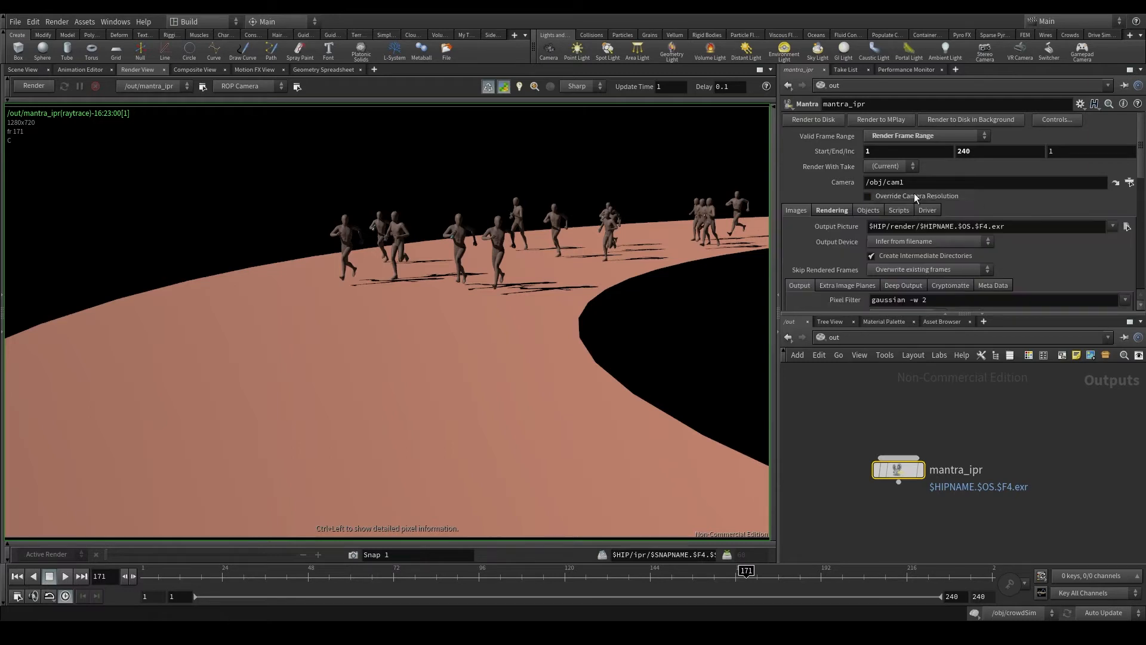
Step: Examine the Mantra node's output picture path and the description of its supported image formats
{"action": "scroll", "coordinate": [1026, 193], "scroll_direction": "down", "scroll_amount": 3}
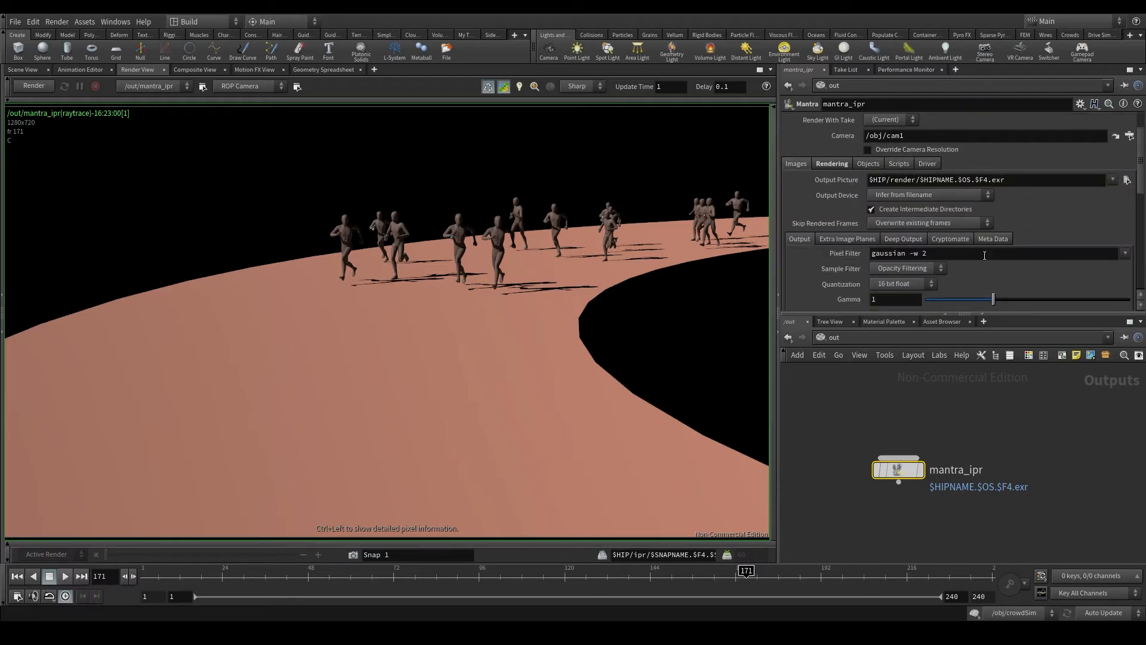
{"action": "mouse_move", "coordinate": [835, 196]}
{"action": "left_click", "coordinate": [828, 163]}
{"action": "left_click_drag", "start_coordinate": [1057, 183], "coordinate": [859, 181]}
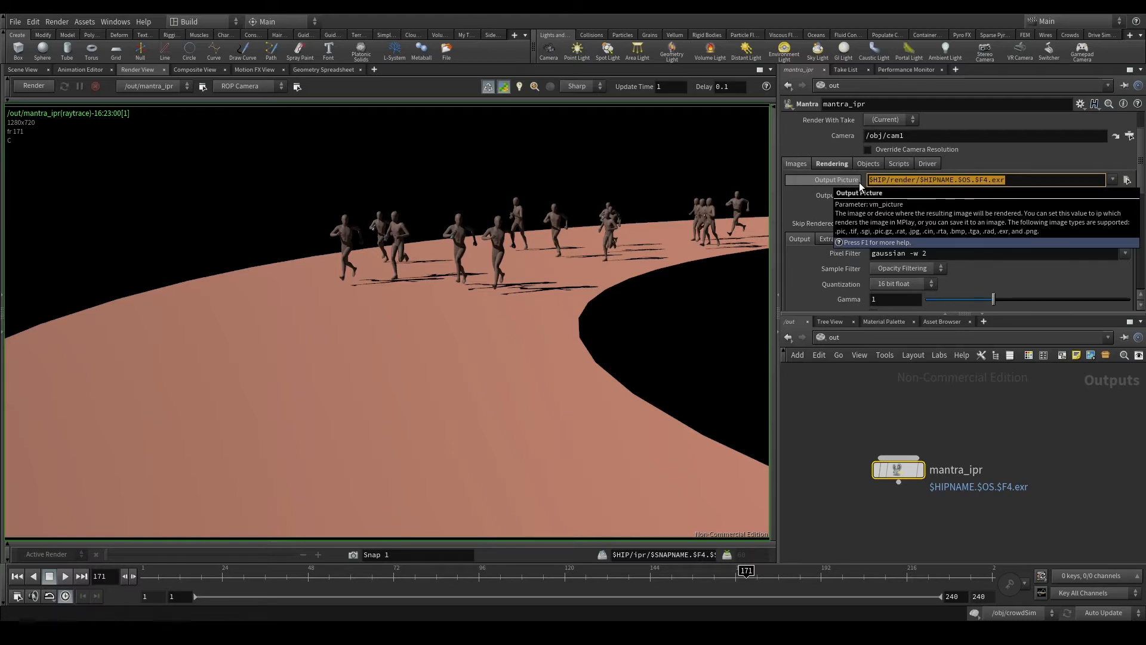
{"action": "left_click", "coordinate": [1026, 163]}
{"action": "mouse_move", "coordinate": [833, 178]}
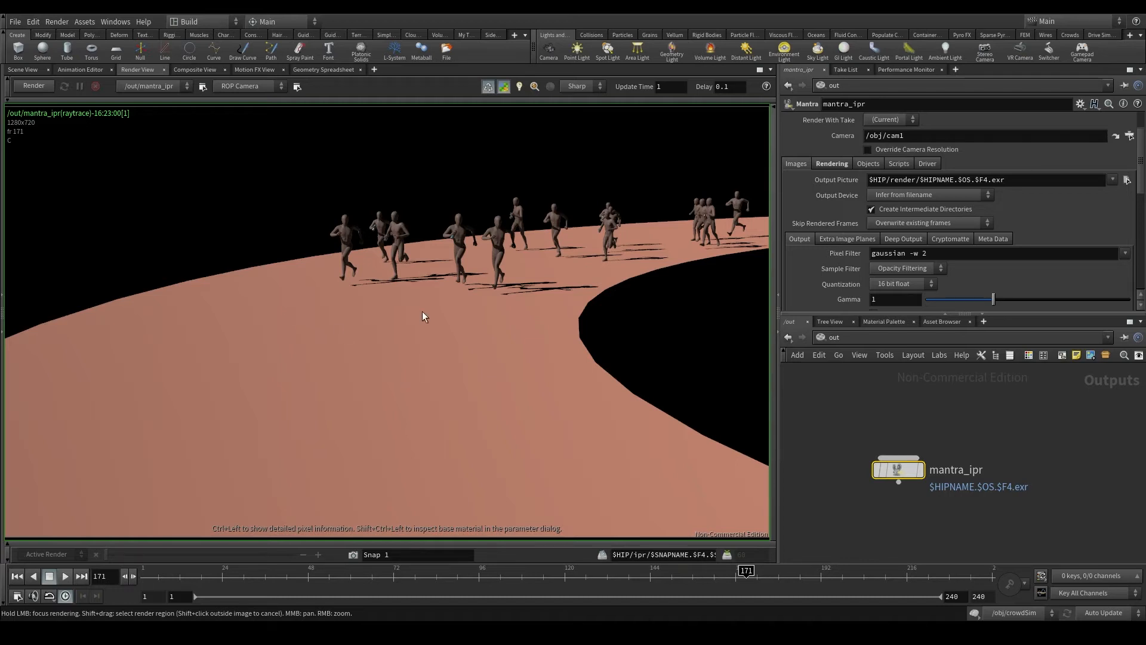
{"action": "scroll", "coordinate": [421, 310], "scroll_direction": "down", "scroll_amount": 1}
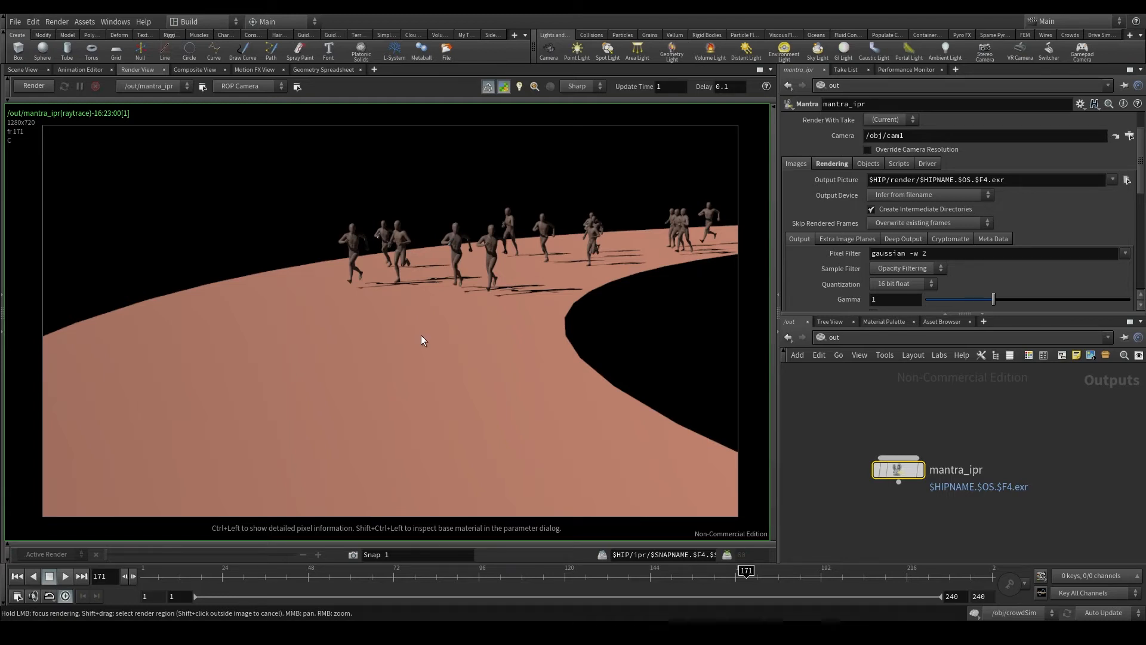
{"action": "scroll", "coordinate": [421, 336], "scroll_direction": "up", "scroll_amount": 1}
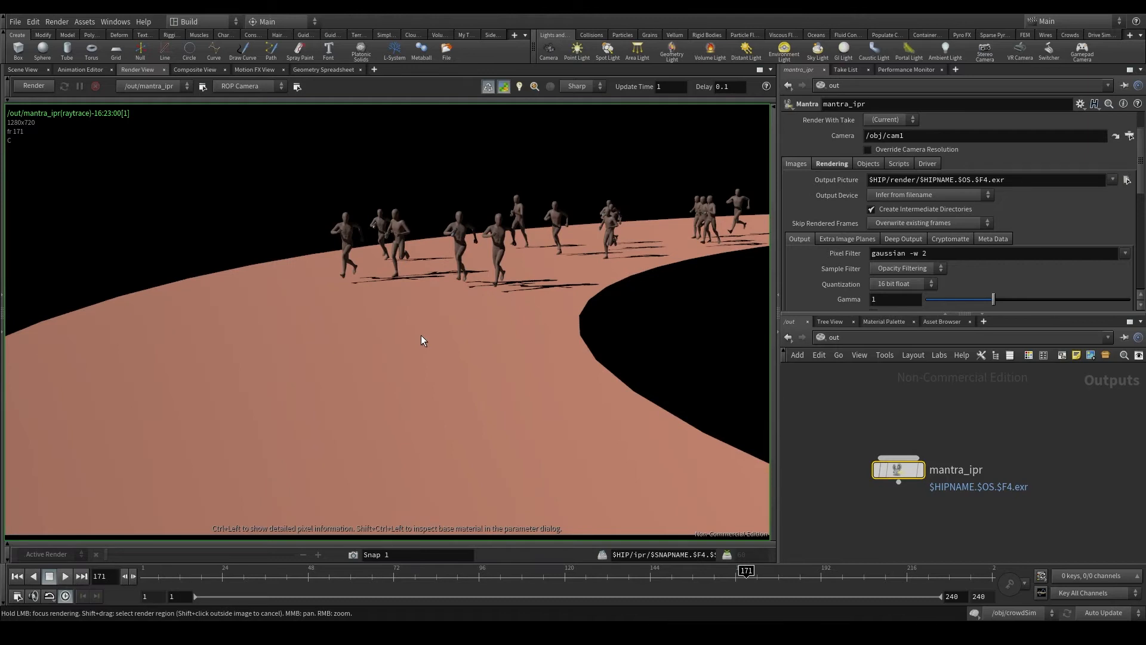
{"action": "scroll", "coordinate": [421, 336], "scroll_direction": "down", "scroll_amount": 1}
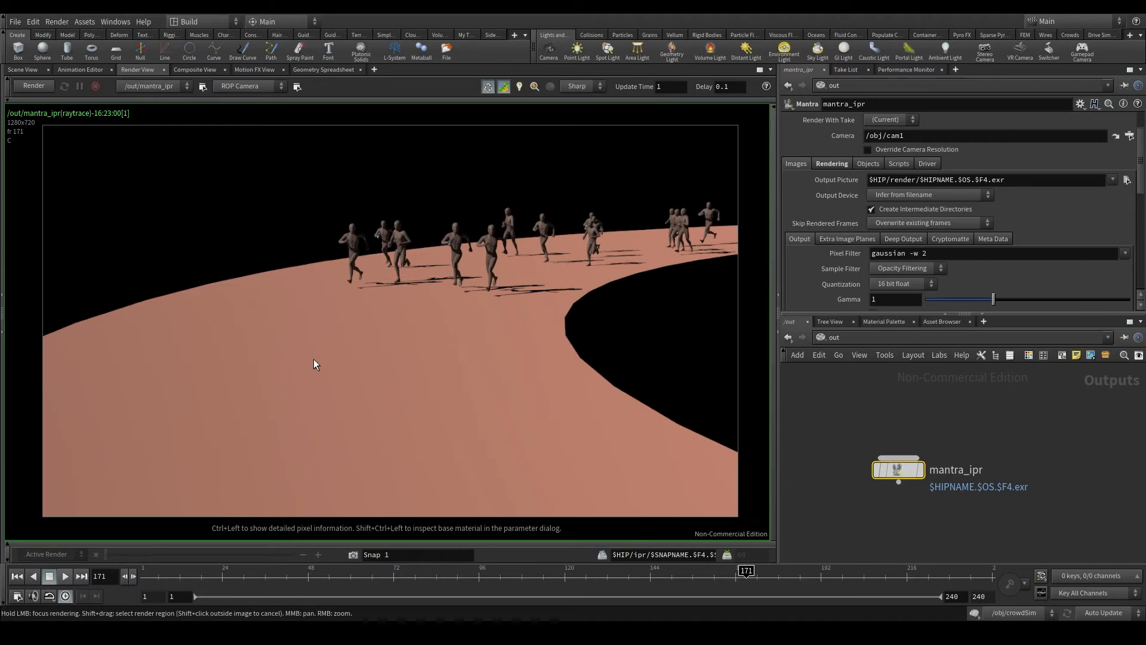
{"action": "scroll", "coordinate": [330, 357], "scroll_direction": "up", "scroll_amount": 1}
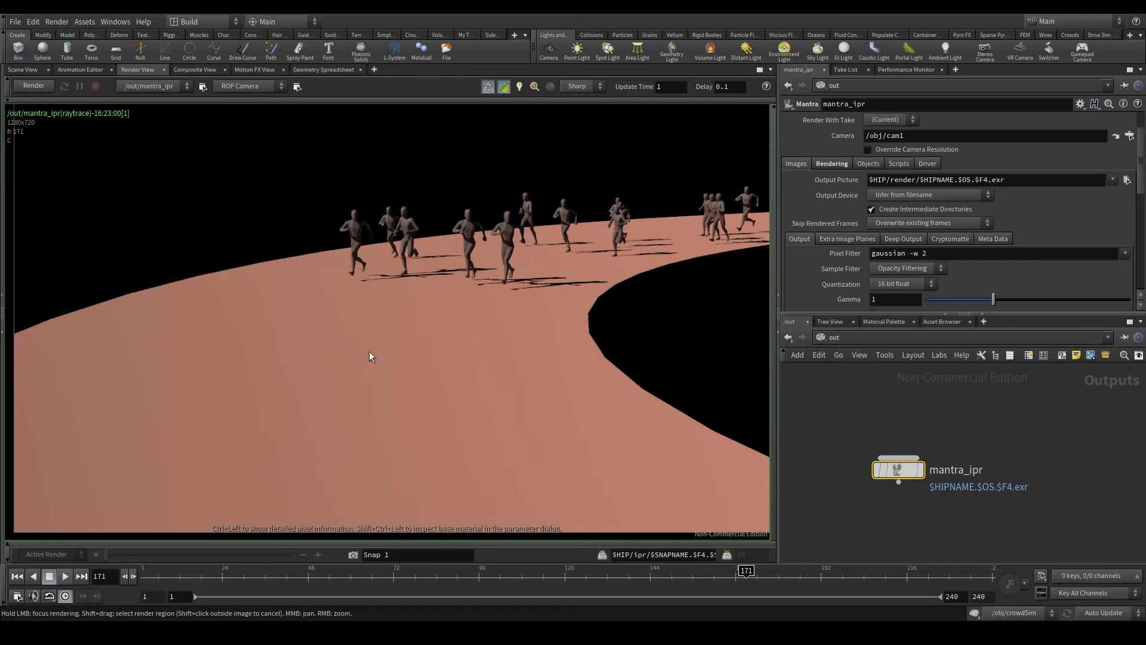
{"action": "scroll", "coordinate": [371, 353], "scroll_direction": "down", "scroll_amount": 1}
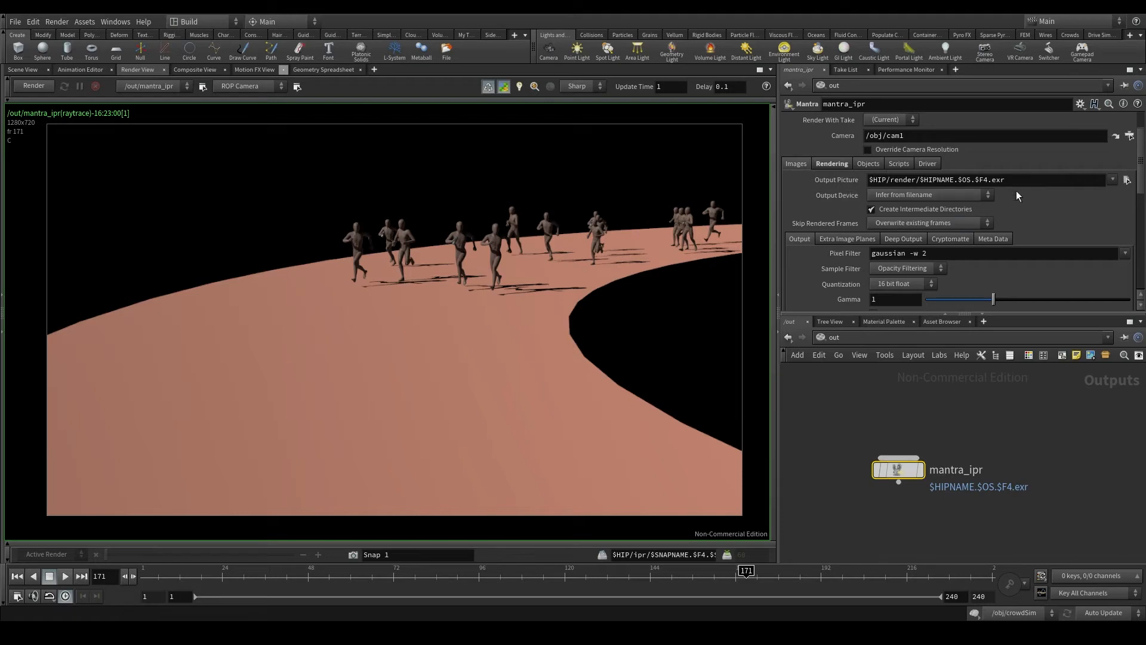
Step: Browse for the output picture's location and create a folder named render inside the $HIP directory
{"action": "left_click", "coordinate": [1128, 180]}
{"action": "left_click_drag", "start_coordinate": [934, 36], "coordinate": [595, 174]}
{"action": "left_click", "coordinate": [430, 269]}
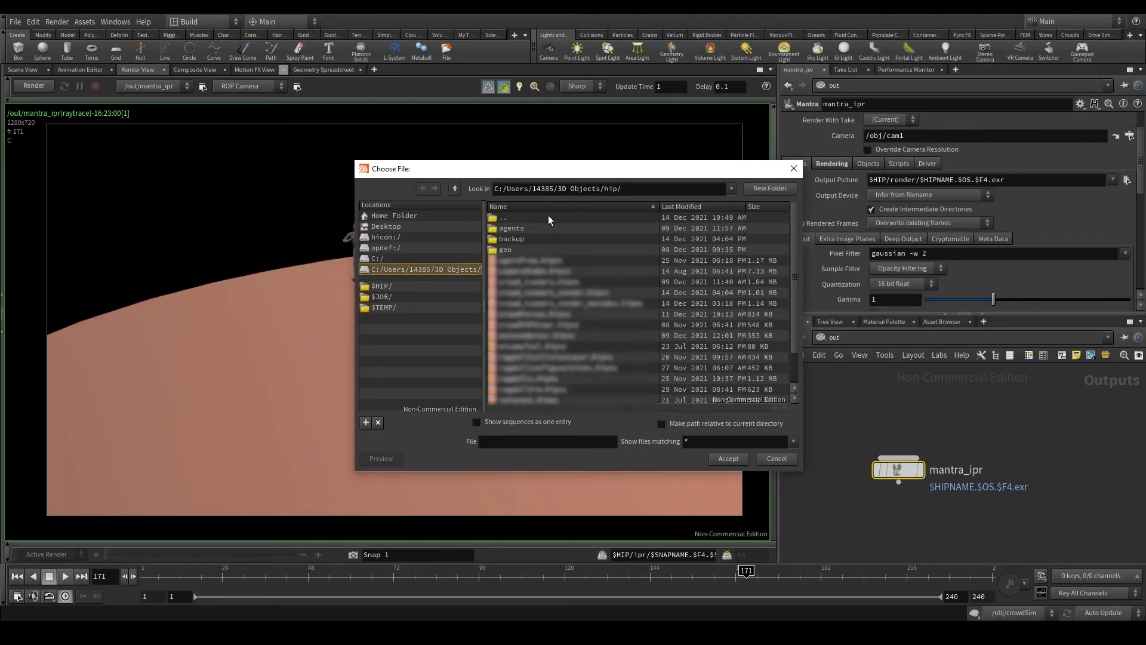
{"action": "double_click", "coordinate": [521, 217]}
{"action": "double_click", "coordinate": [517, 258]}
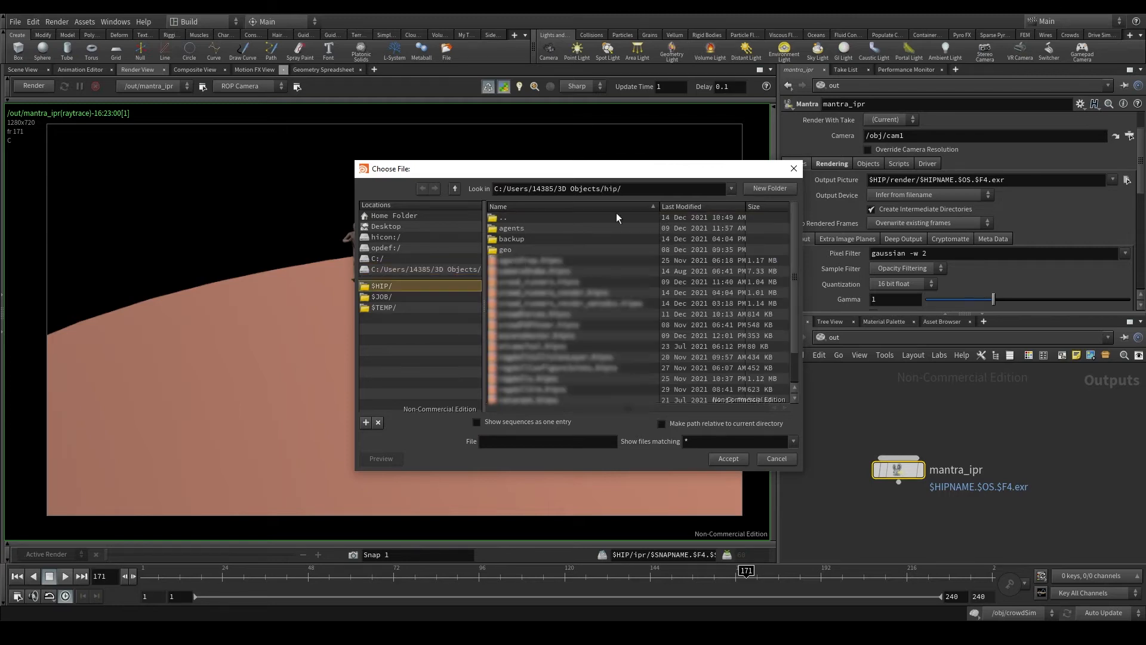
{"action": "left_click", "coordinate": [769, 188]}
{"action": "type", "text": "renderc"}
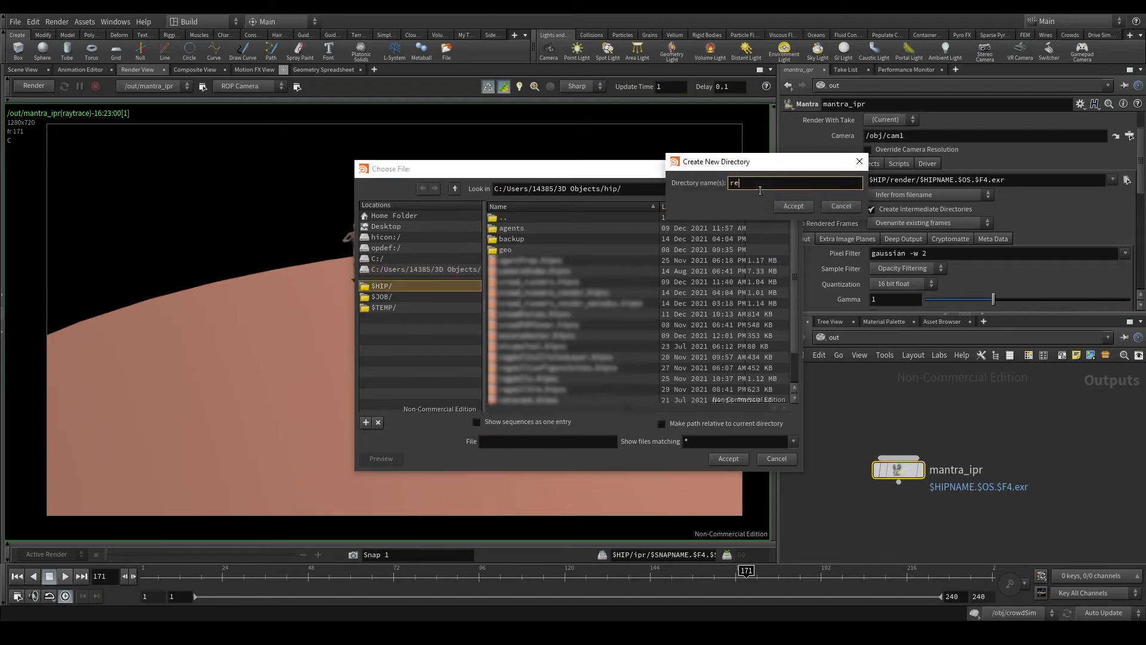
{"action": "key", "text": "Return"}
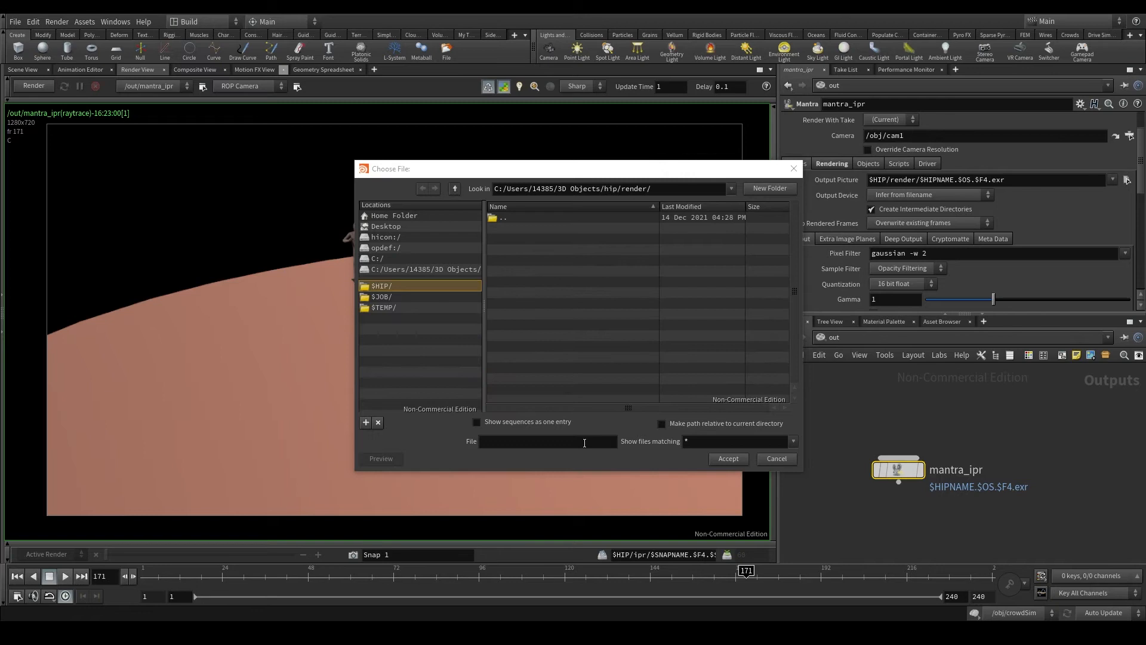
Step: Name the output picture crowdRunners.$F.exr inside the render folder and accept the path
{"action": "left_click", "coordinate": [585, 442]}
{"action": "type", "text": "crowd"}
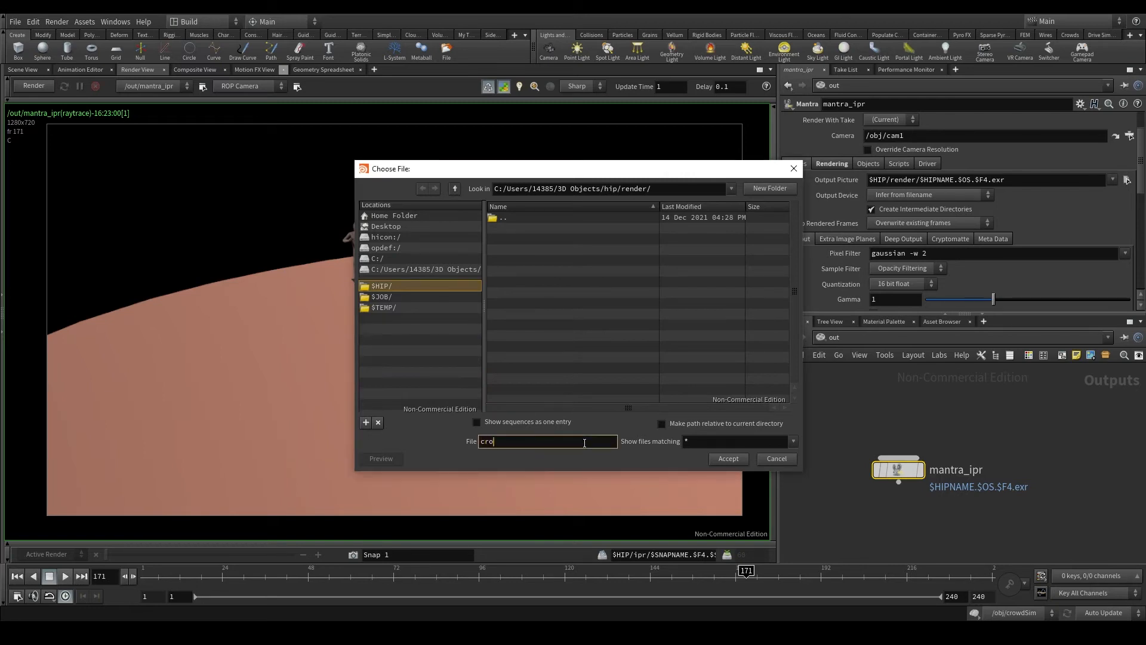
{"action": "type", "text": "Runners.$F"}
{"action": "type", "text": ".exr"}
{"action": "left_click", "coordinate": [728, 458]}
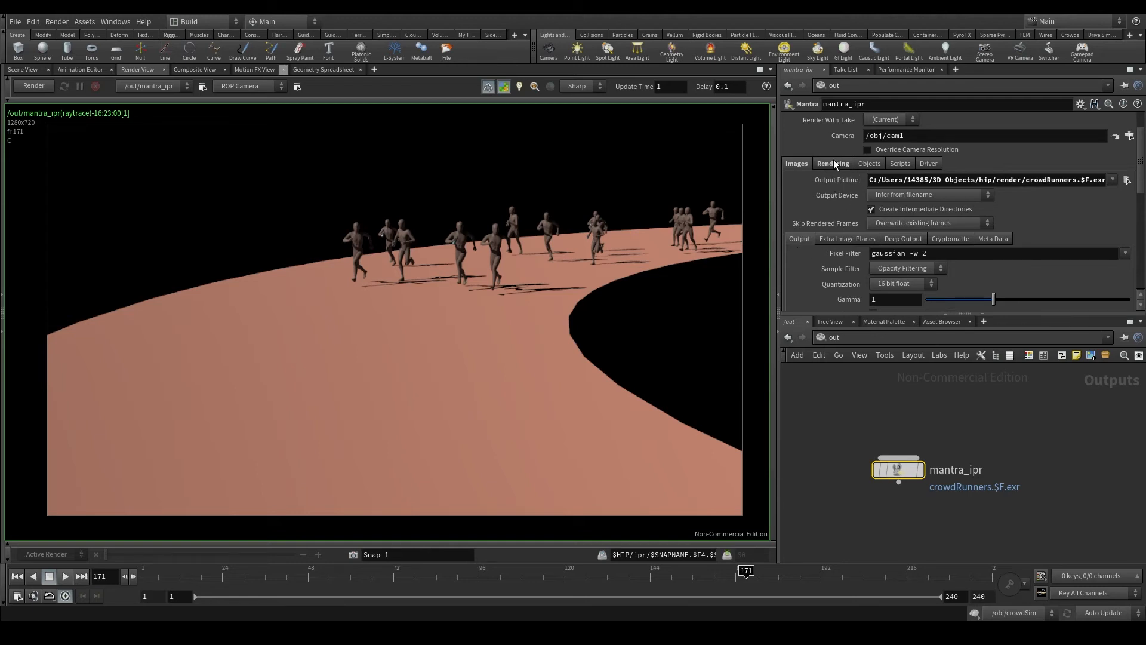
Step: Set the Mantra node's rendering engine to Physically Based Rendering and render the current frame in the Render View
{"action": "left_click", "coordinate": [834, 161]}
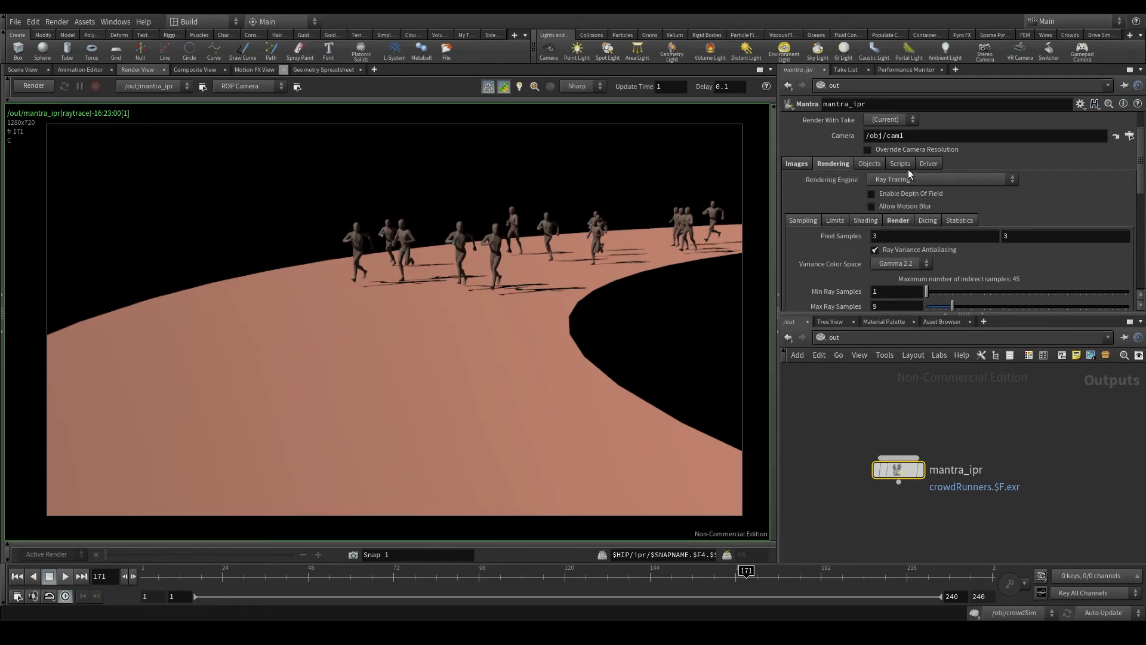
{"action": "left_click", "coordinate": [936, 180]}
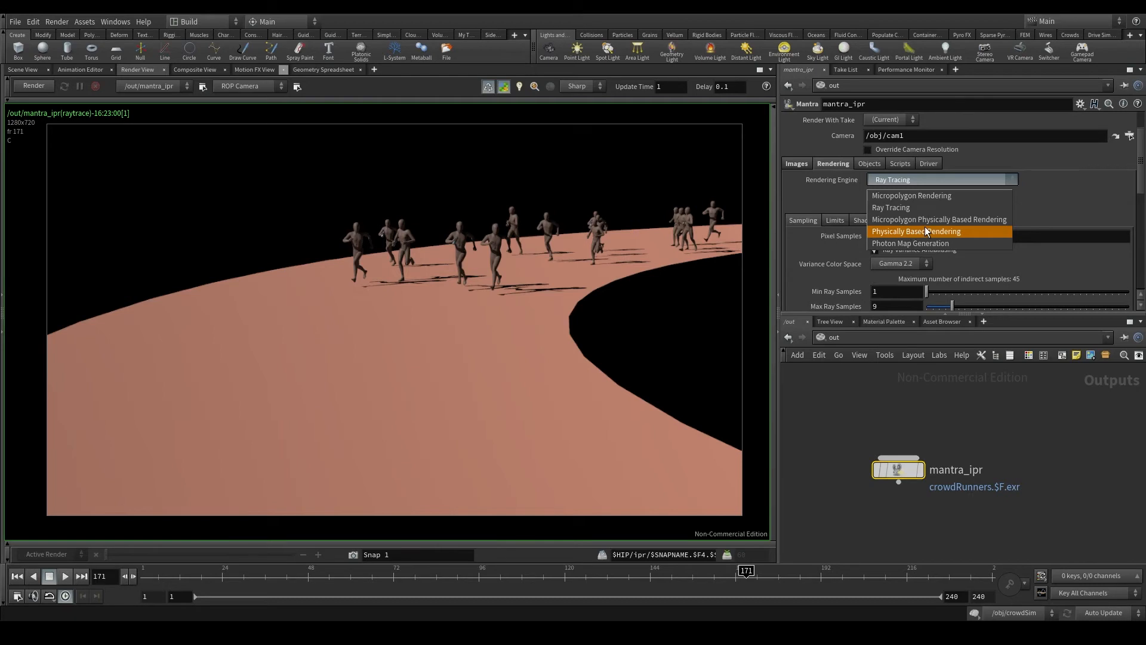
{"action": "left_click", "coordinate": [1023, 191]}
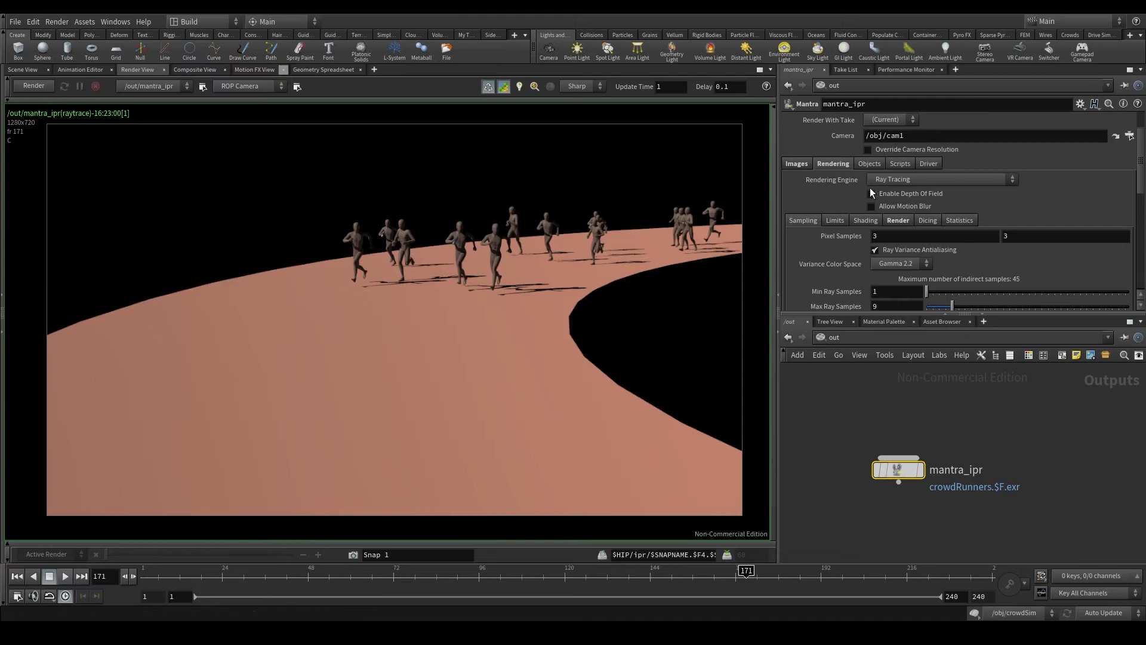
{"action": "left_click", "coordinate": [929, 179]}
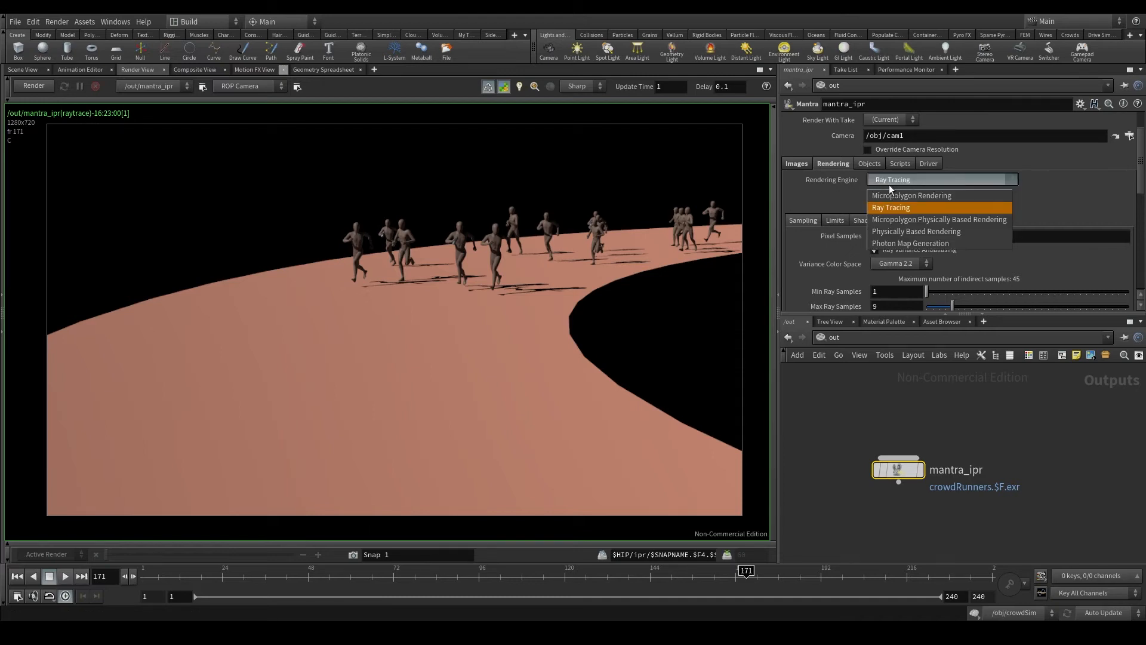
{"action": "left_click", "coordinate": [940, 231]}
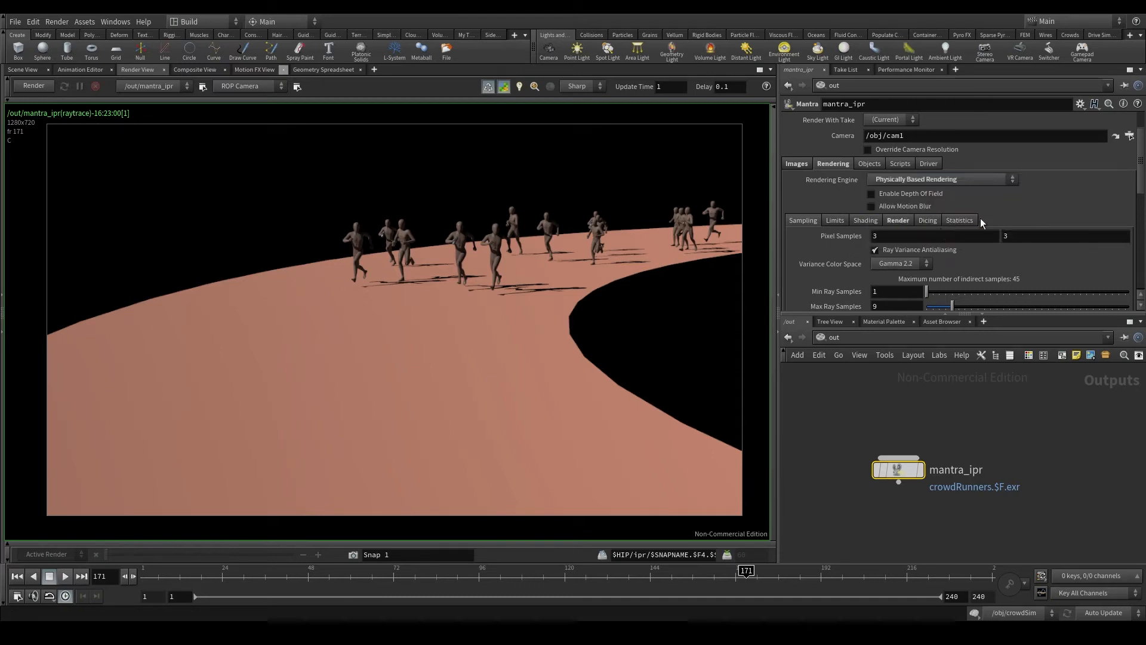
{"action": "left_click", "coordinate": [35, 90]}
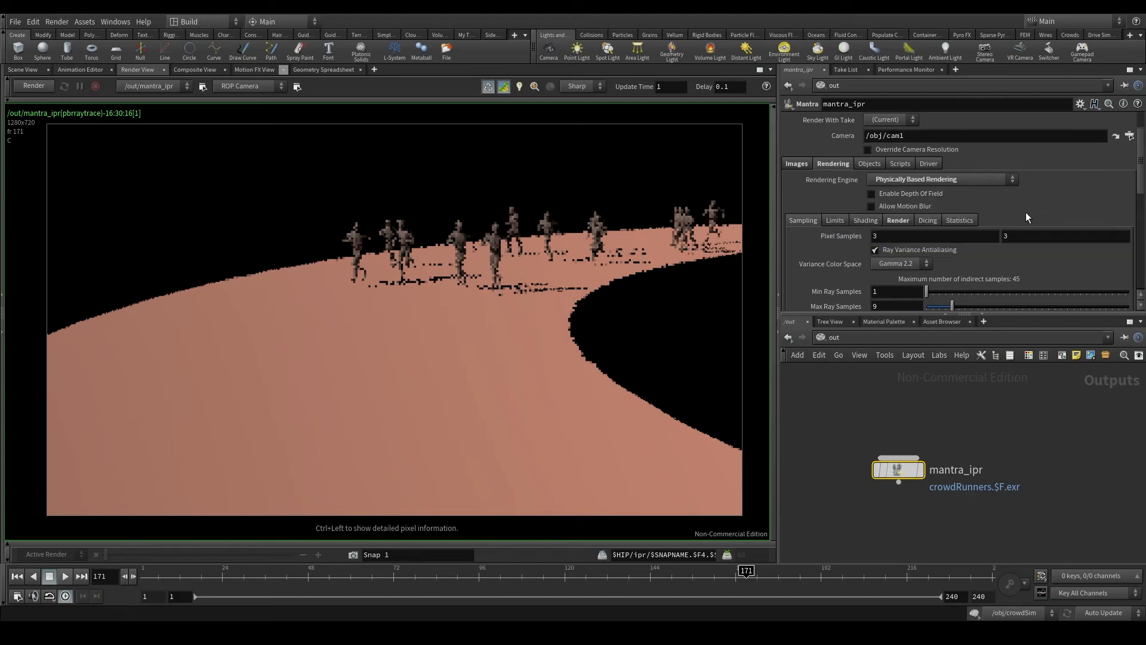
Step: Look through the Mantra node's limits, shading, render, dicing, statistics and sampling settings
{"action": "scroll", "coordinate": [1026, 209], "scroll_direction": "down", "scroll_amount": 3}
{"action": "left_click", "coordinate": [836, 174]}
{"action": "left_click", "coordinate": [864, 174]}
{"action": "left_click", "coordinate": [895, 175]}
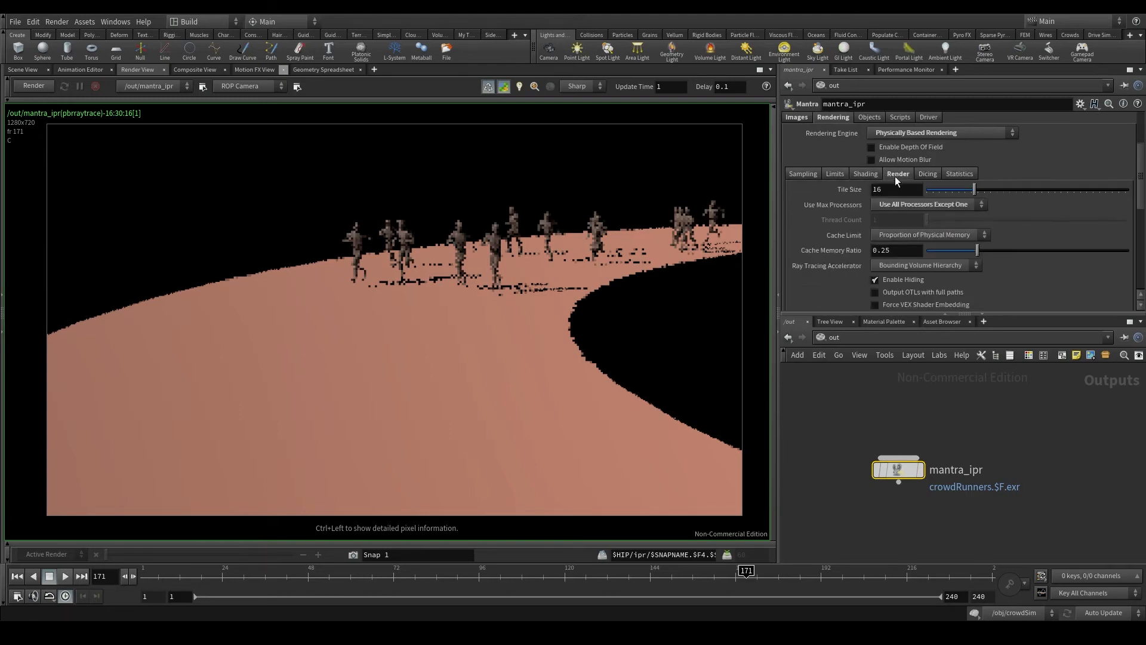
{"action": "left_click", "coordinate": [927, 175]}
{"action": "left_click", "coordinate": [955, 175]}
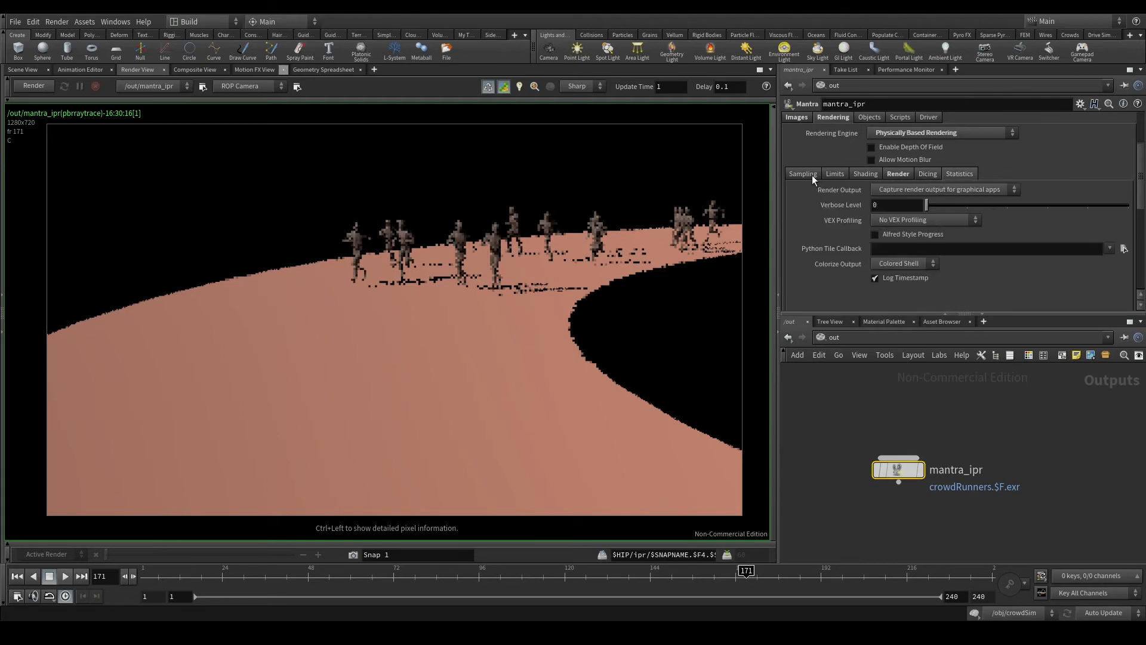
{"action": "left_click", "coordinate": [812, 174]}
{"action": "left_click", "coordinate": [867, 175]}
{"action": "left_click", "coordinate": [839, 174]}
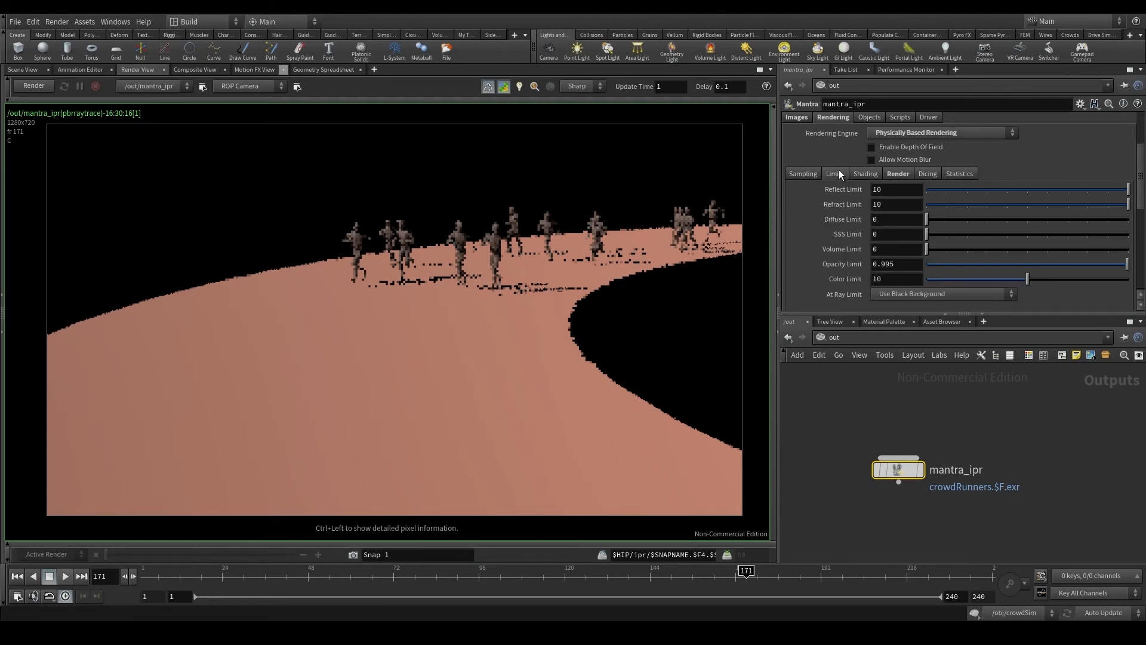
{"action": "left_click", "coordinate": [803, 175]}
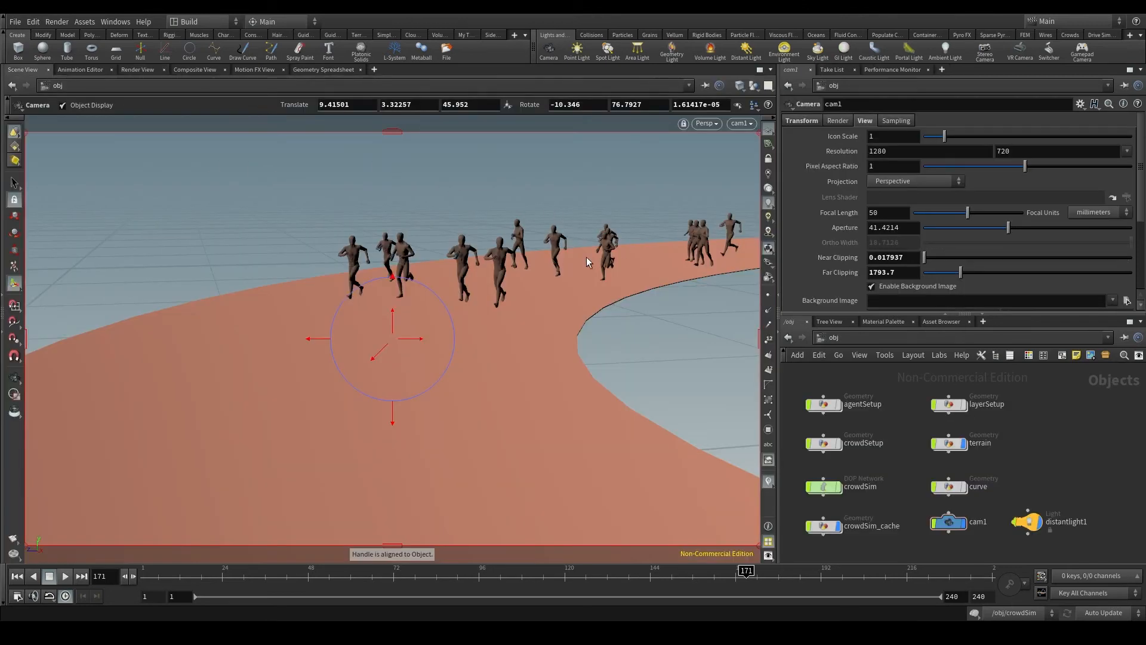
Step: View the runners and cam1 from a free perspective in the scene and compare the scene with the render
{"action": "key", "text": "Escape"}
{"action": "left_click_drag", "start_coordinate": [539, 370], "coordinate": [276, 281]}
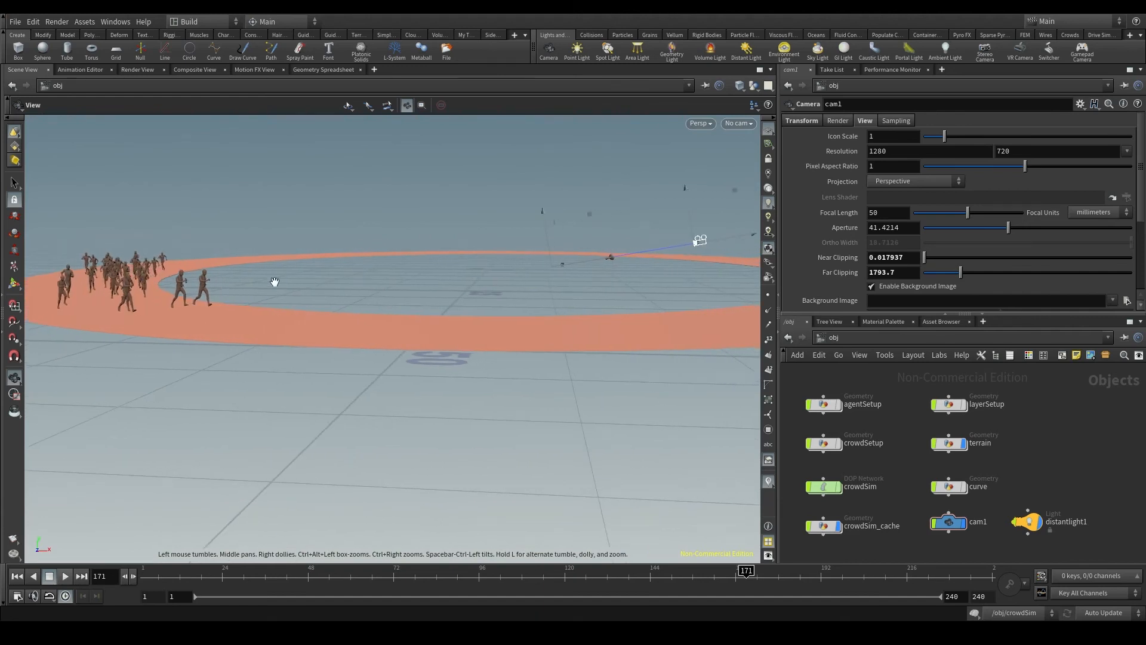
{"action": "key", "text": "Return"}
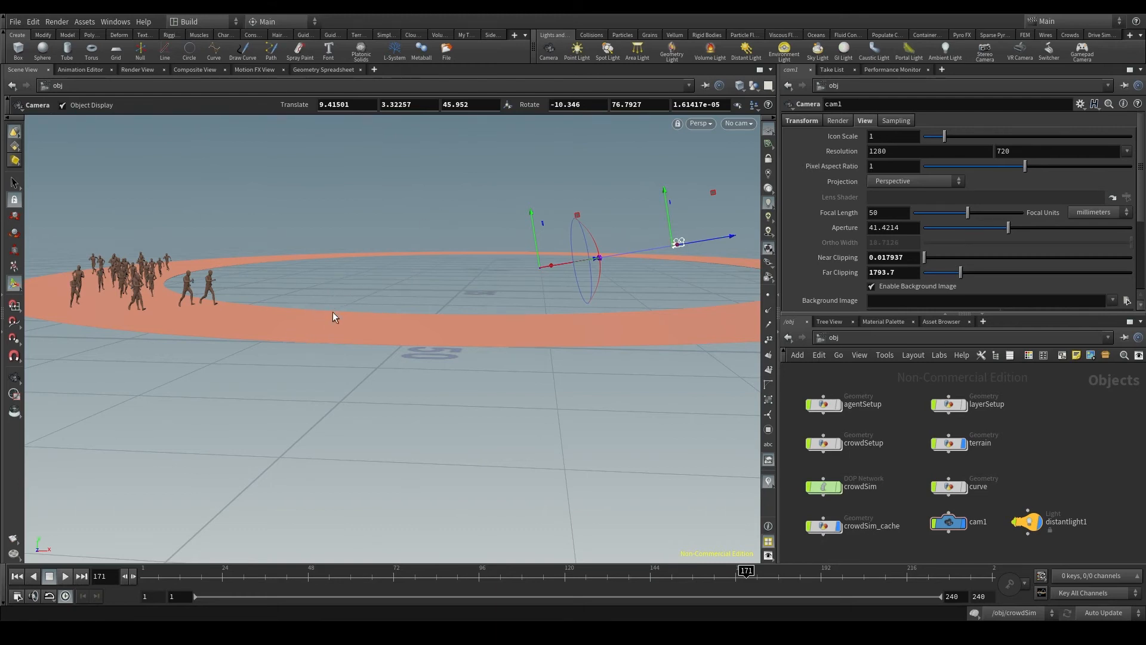
{"action": "left_click", "coordinate": [137, 69]}
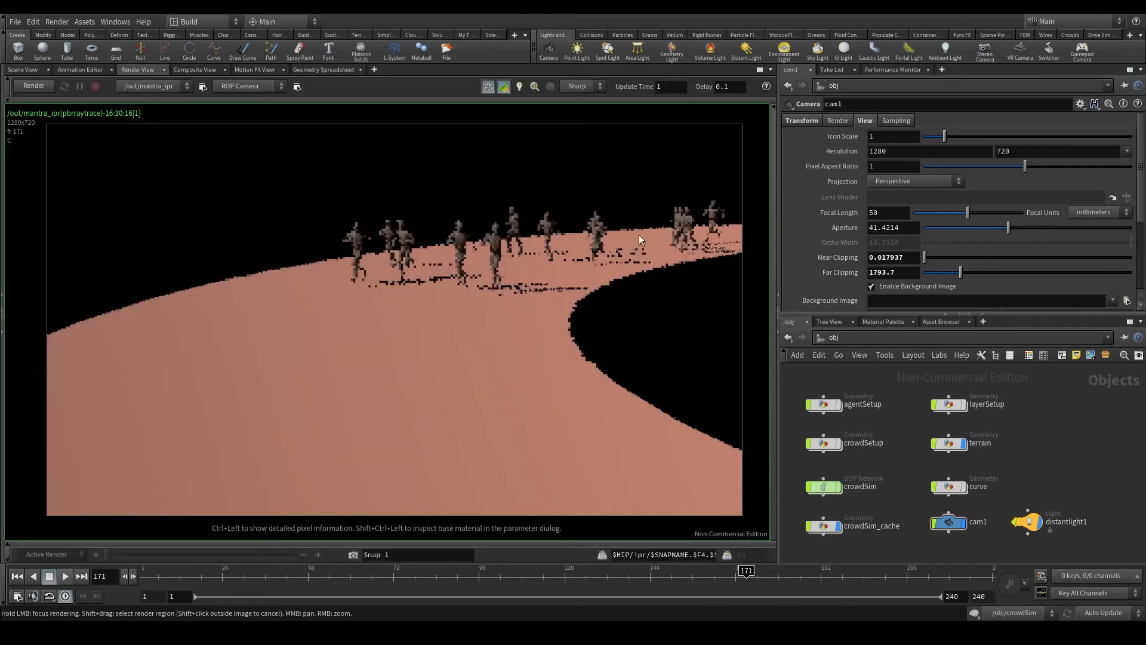
{"action": "left_click", "coordinate": [32, 70]}
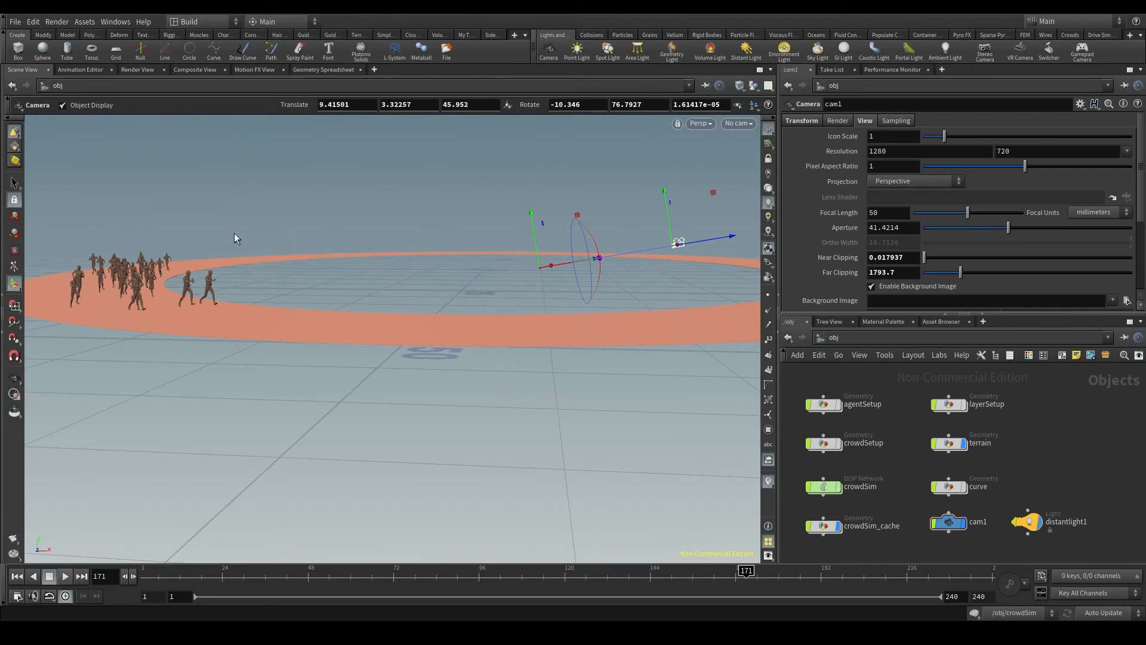
{"action": "left_click", "coordinate": [138, 70]}
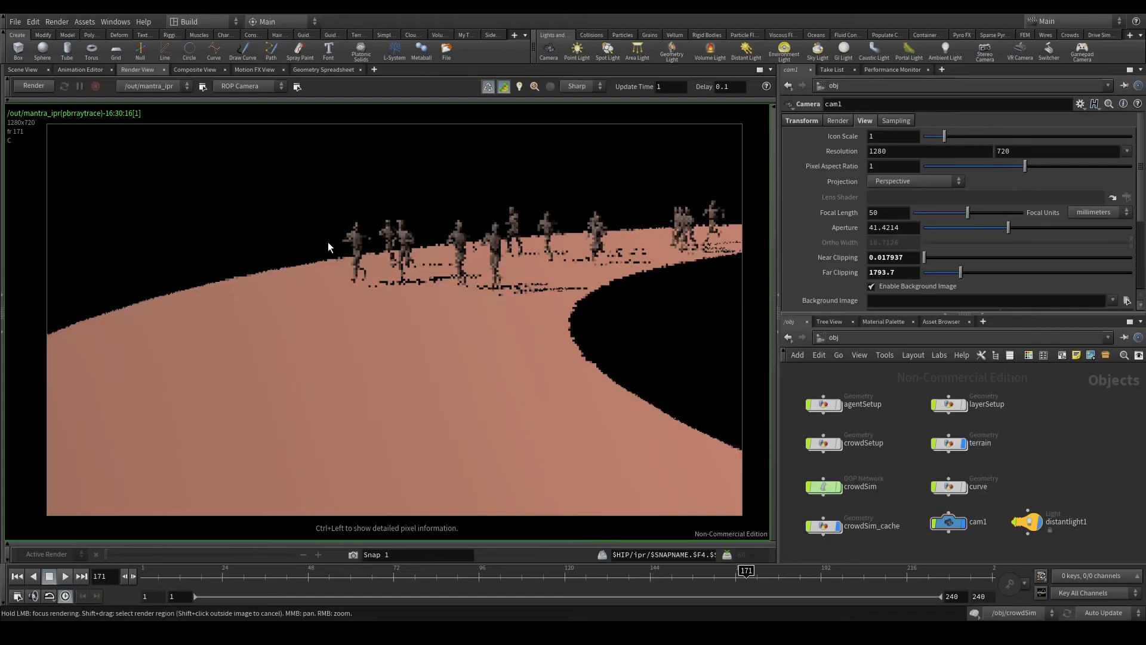
Step: Render the current frame again in the Render View and switch off preview rendering
{"action": "left_click", "coordinate": [41, 88]}
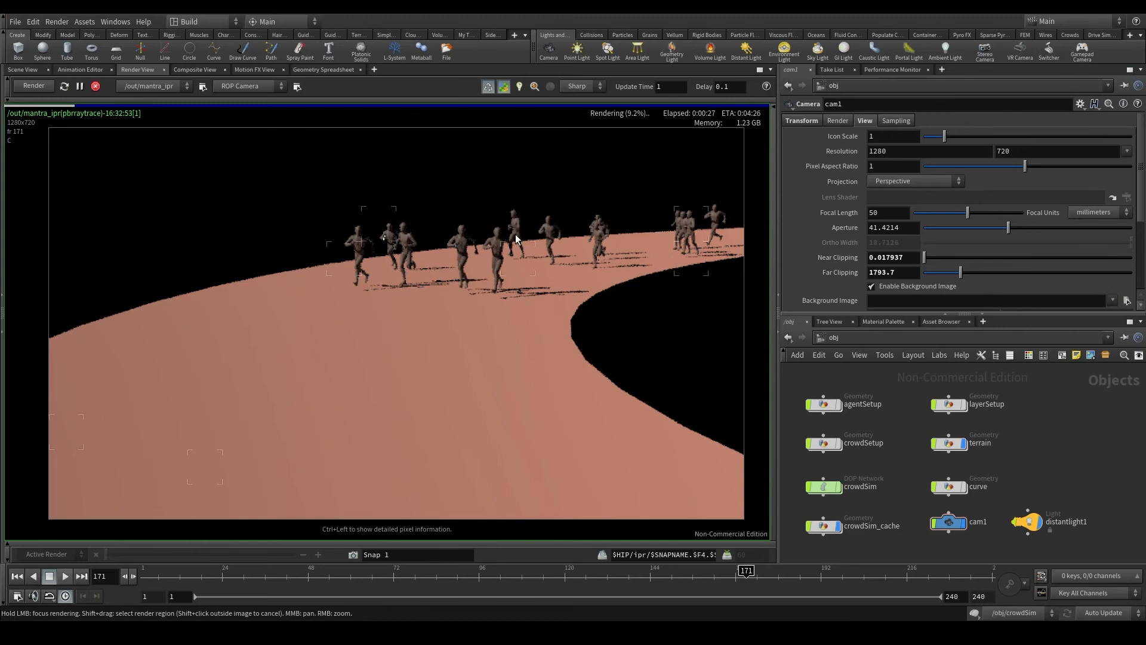
{"action": "left_click", "coordinate": [504, 89]}
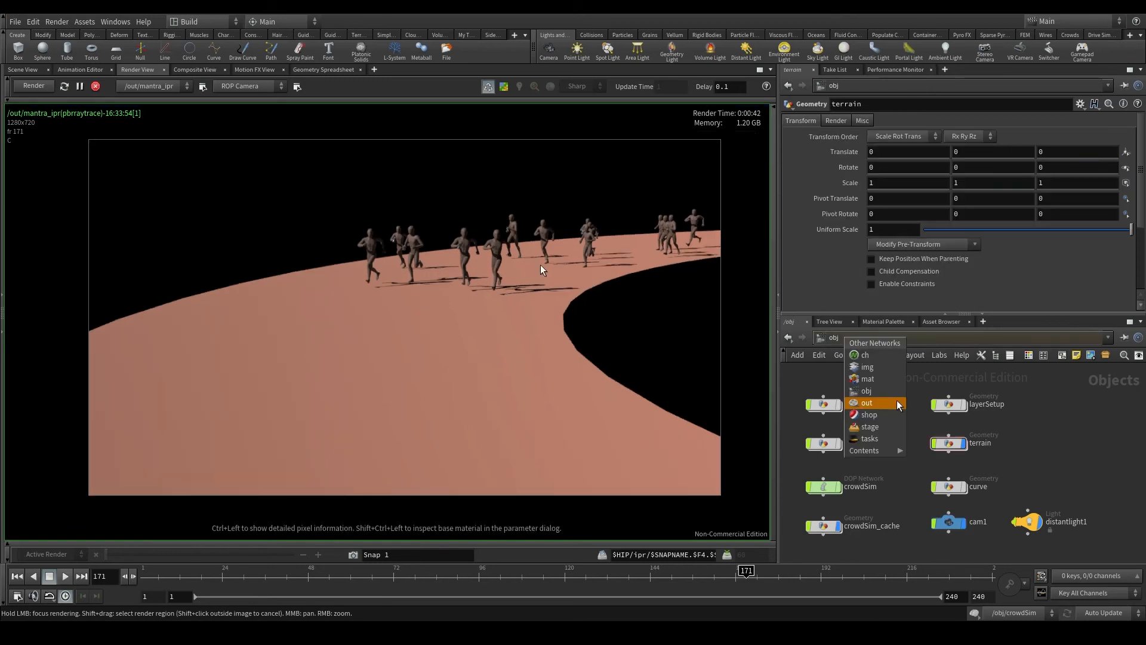
Step: Return to the out network and examine the Mantra node's two pixel samples values
{"action": "left_click", "coordinate": [862, 401]}
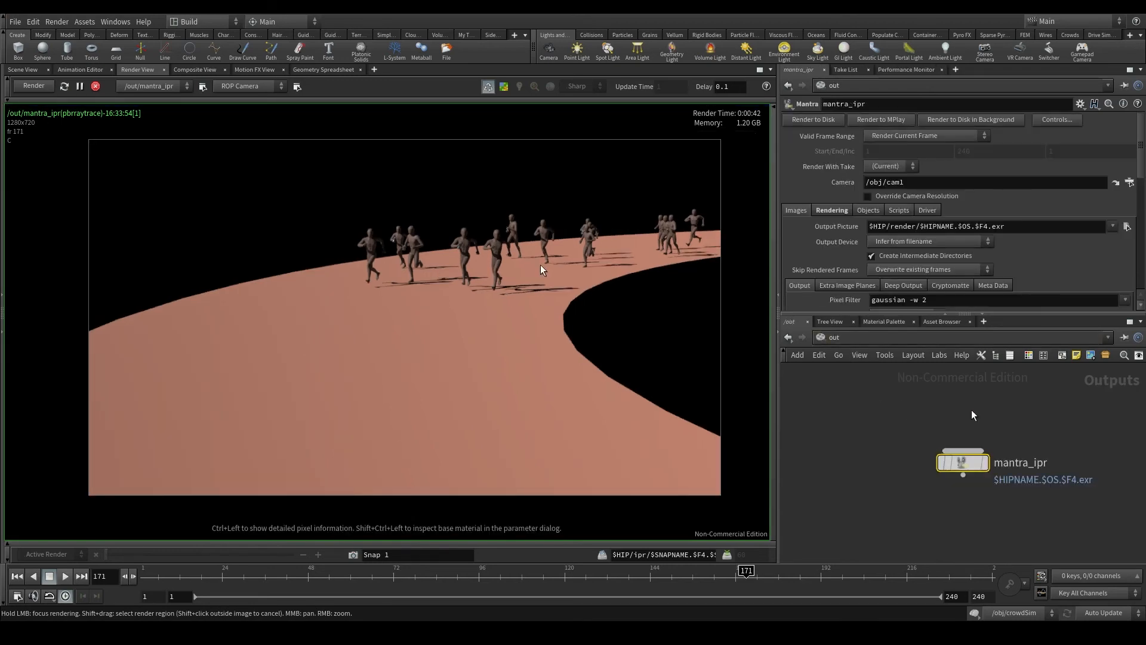
{"action": "middle_click_drag", "start_coordinate": [973, 415], "coordinate": [908, 422]}
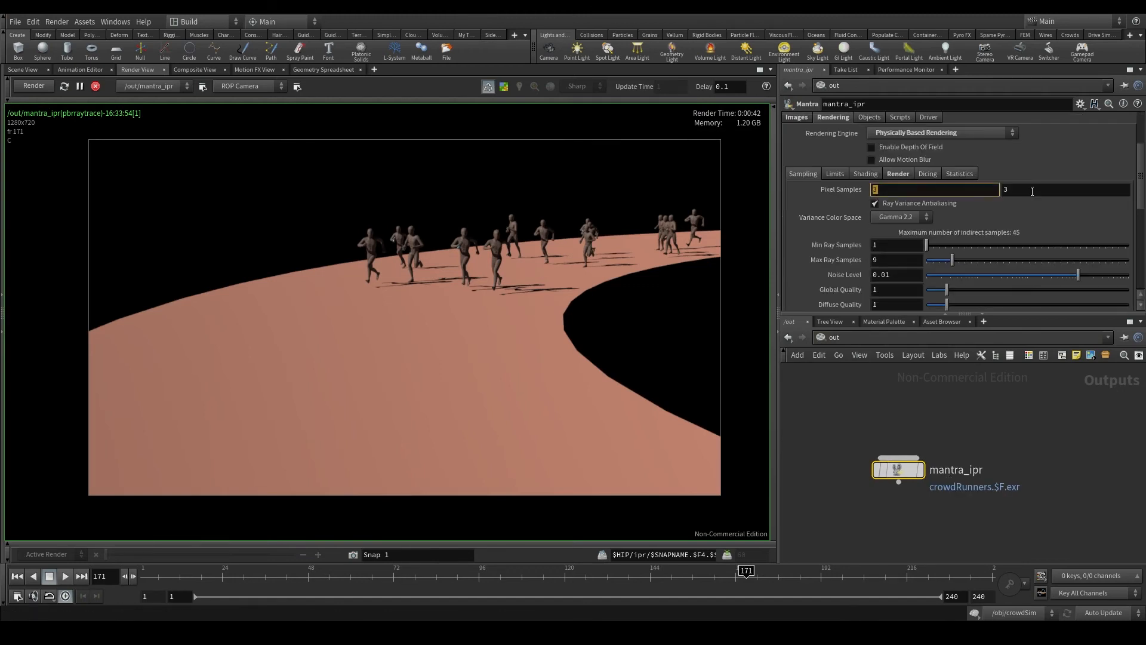
{"action": "left_click", "coordinate": [959, 189]}
{"action": "key", "text": "Tab"}
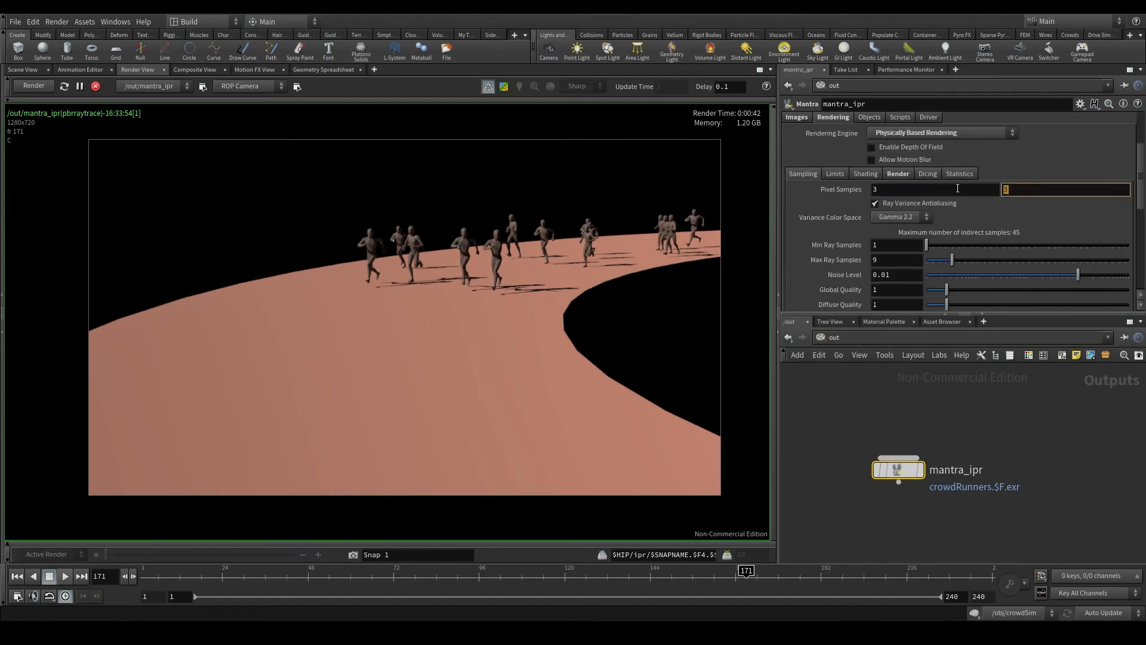
{"action": "key", "text": "shift+Tab"}
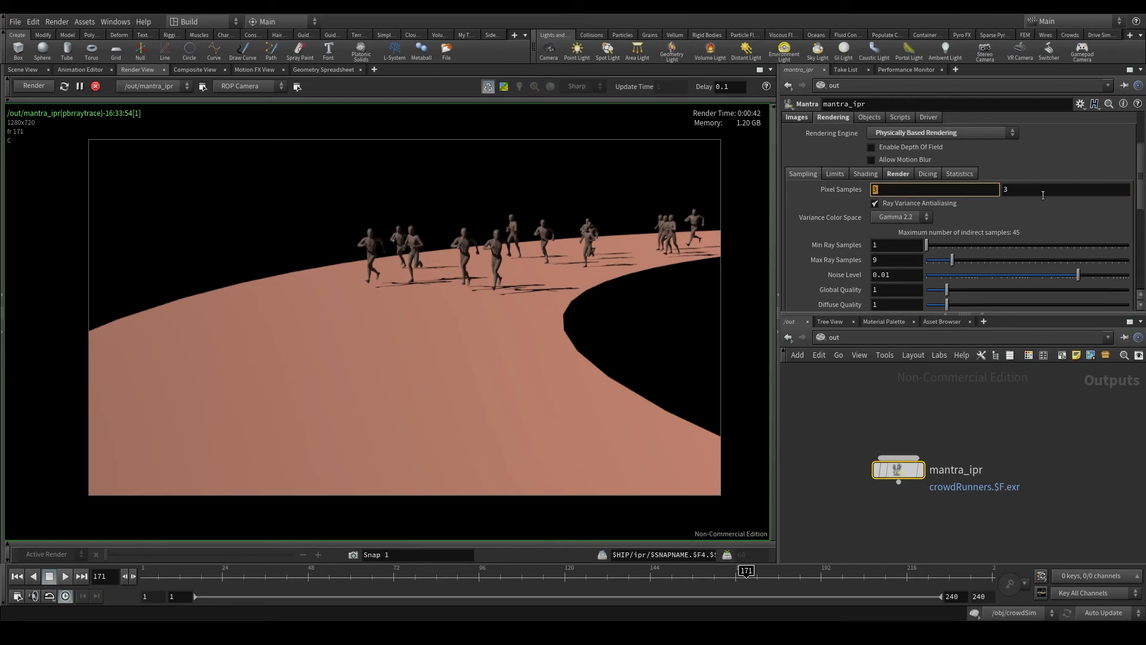
{"action": "key", "text": "Tab"}
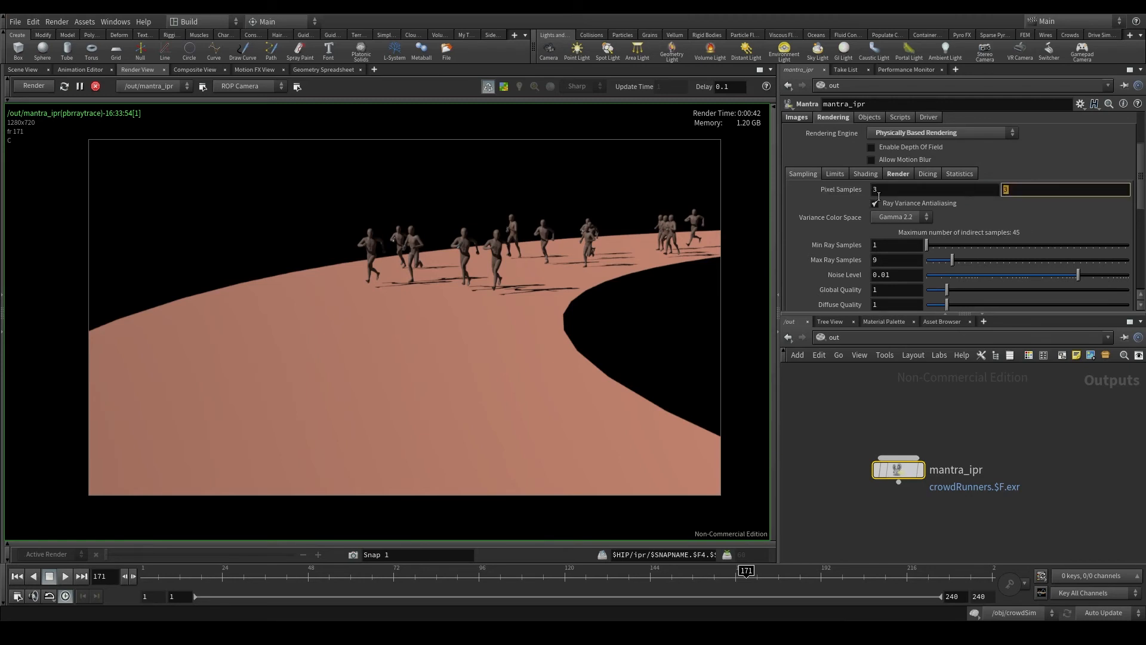
{"action": "left_click_drag", "start_coordinate": [886, 195], "coordinate": [870, 198]}
{"action": "left_click_drag", "start_coordinate": [1043, 194], "coordinate": [974, 192]}
{"action": "left_click", "coordinate": [1013, 176]}
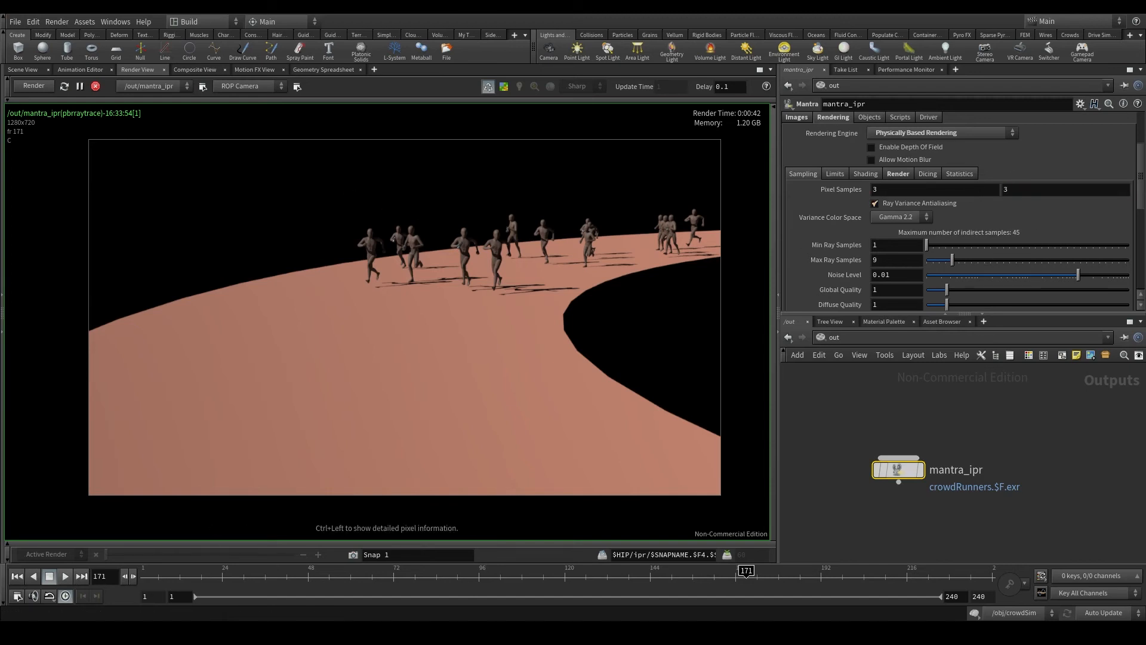
Step: Compare the scene with the rendered frame, inspect the rendered runners and their shadows up close, and fit the render to the view
{"action": "left_click", "coordinate": [25, 71]}
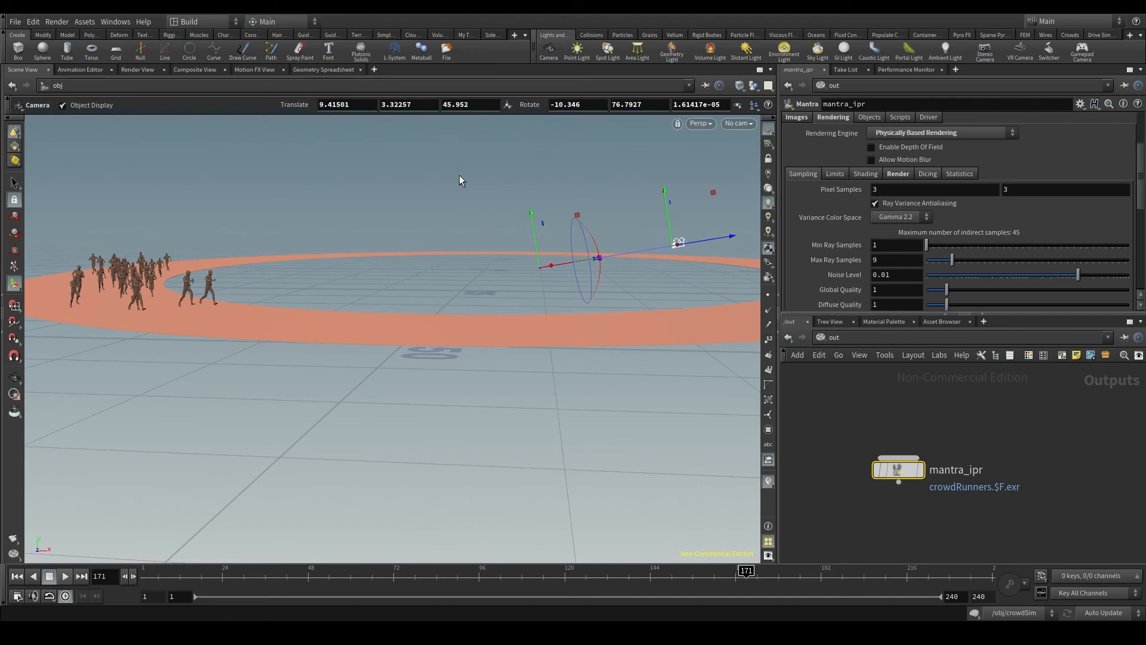
{"action": "left_click", "coordinate": [133, 70]}
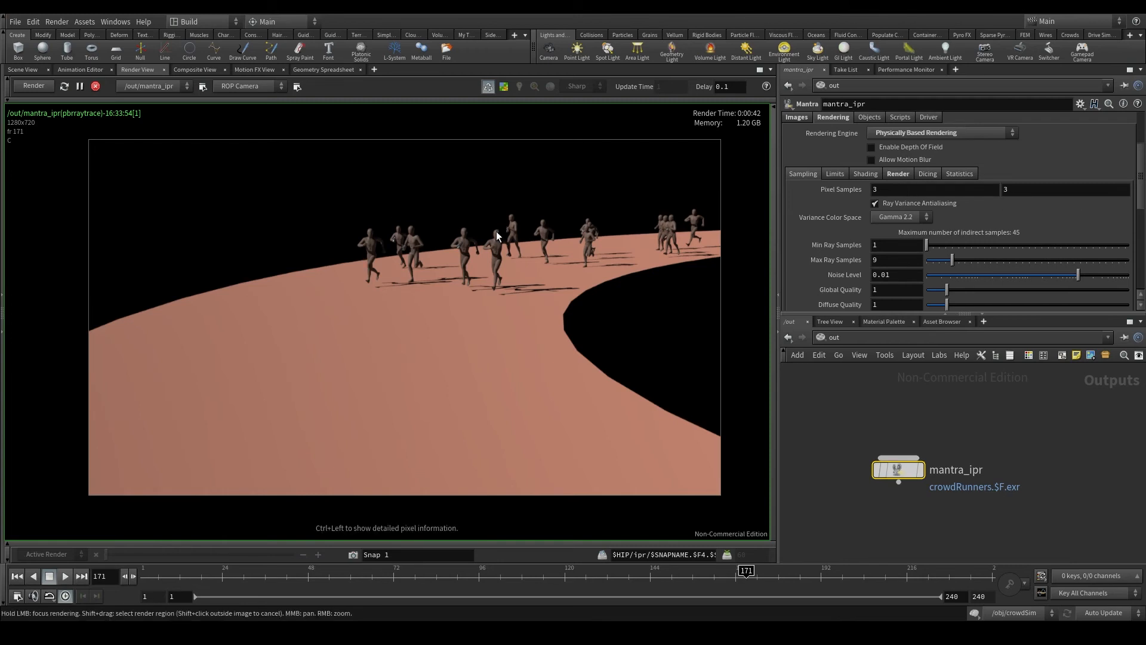
{"action": "scroll", "coordinate": [604, 238], "scroll_direction": "up", "scroll_amount": 5}
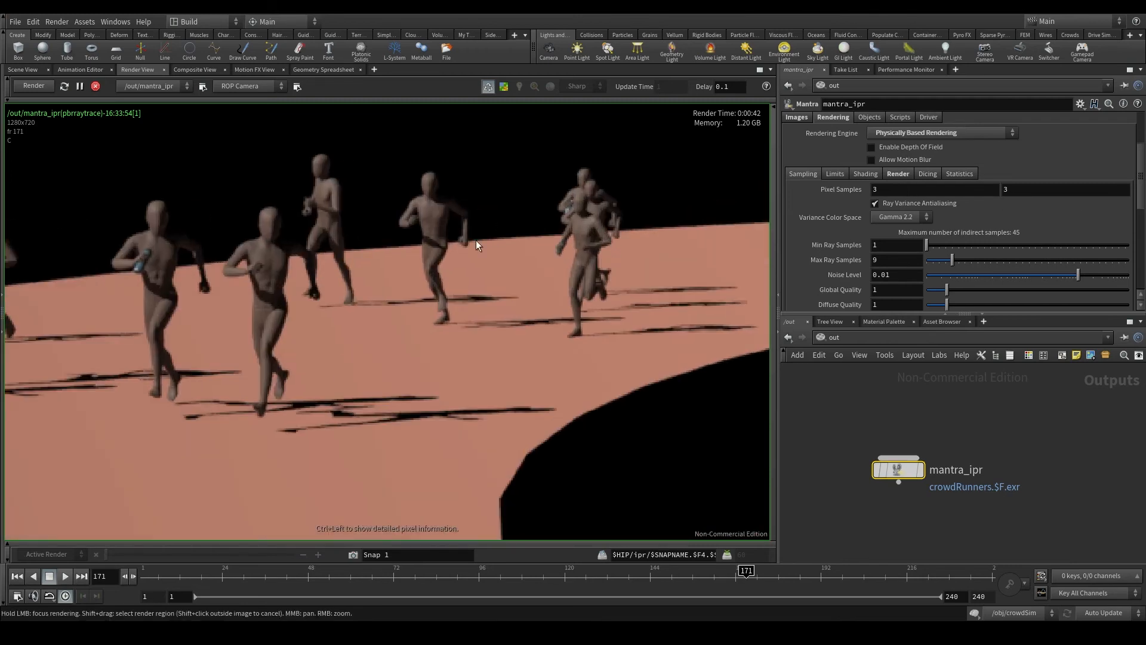
{"action": "scroll", "coordinate": [475, 240], "scroll_direction": "down", "scroll_amount": 5}
{"action": "scroll", "coordinate": [543, 253], "scroll_direction": "up", "scroll_amount": 5}
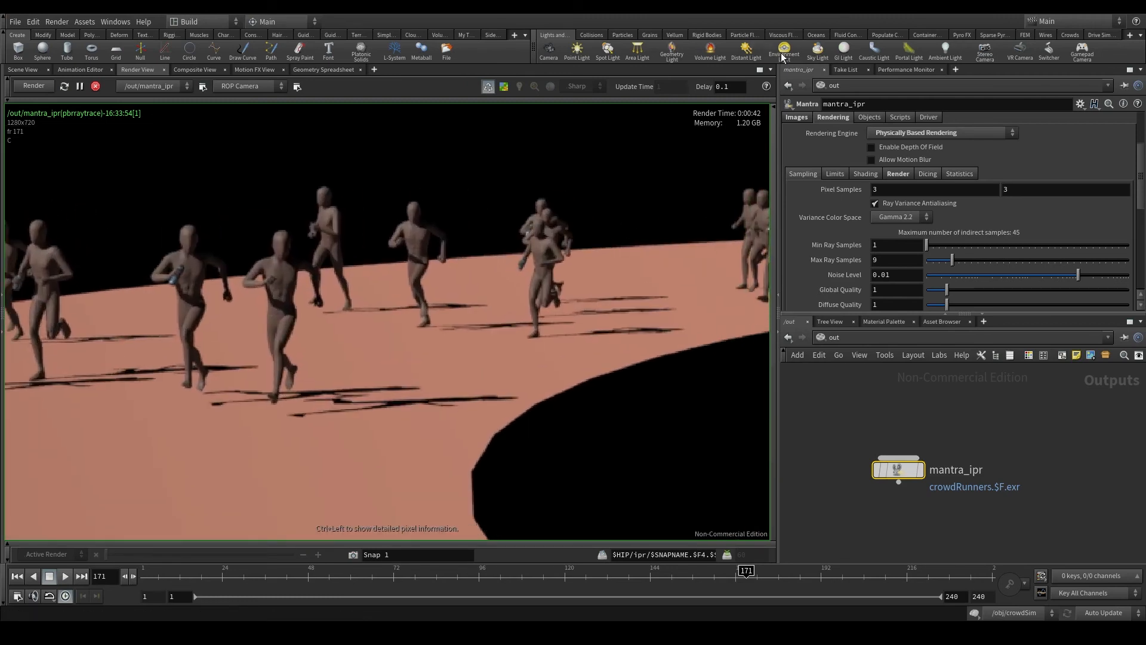
{"action": "scroll", "coordinate": [440, 235], "scroll_direction": "down", "scroll_amount": 3}
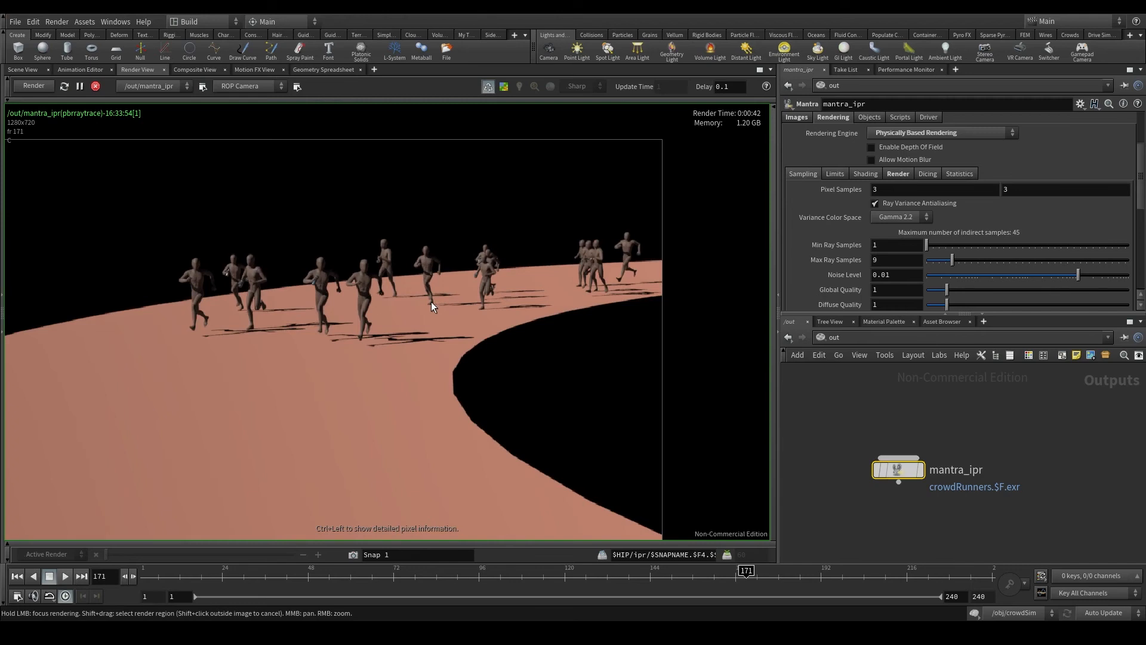
{"action": "middle_click_drag", "start_coordinate": [418, 310], "coordinate": [507, 289]}
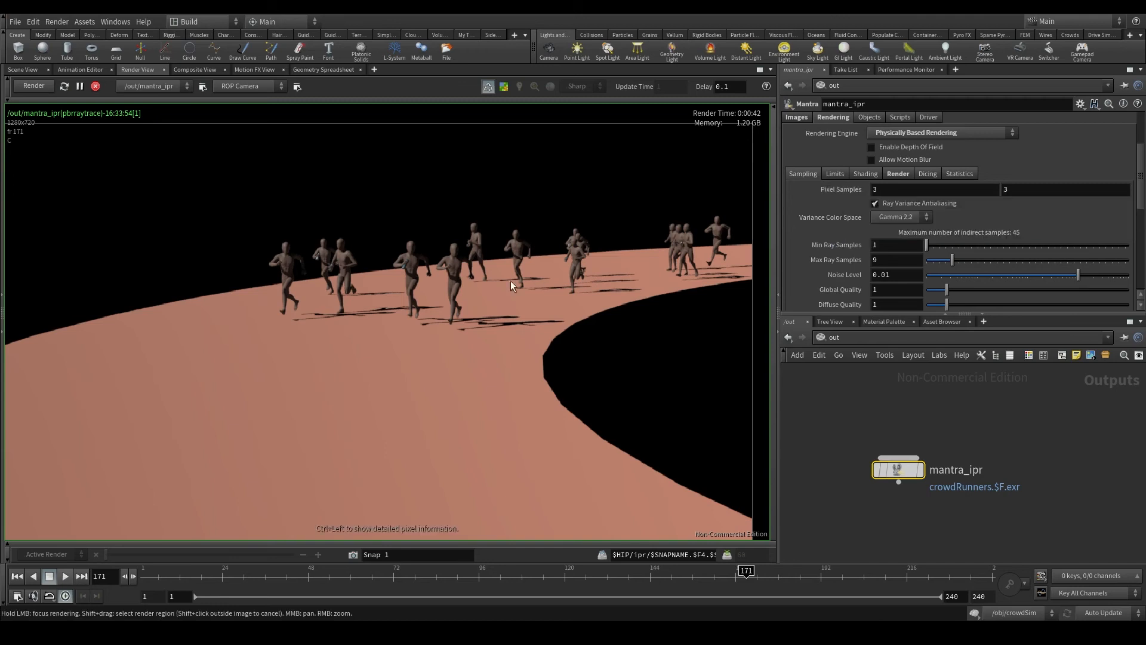
{"action": "key", "text": "h"}
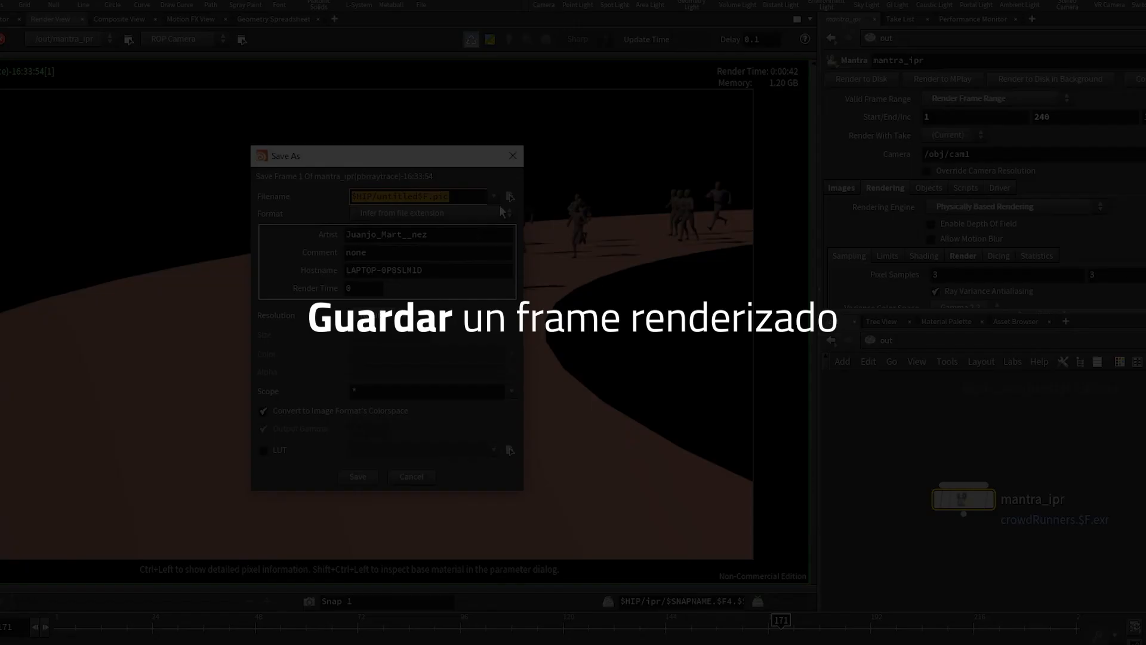
Step: Browse for a file location for saving the rendered frame, and view the Mantra node's frame range and render options
{"action": "left_click", "coordinate": [502, 203]}
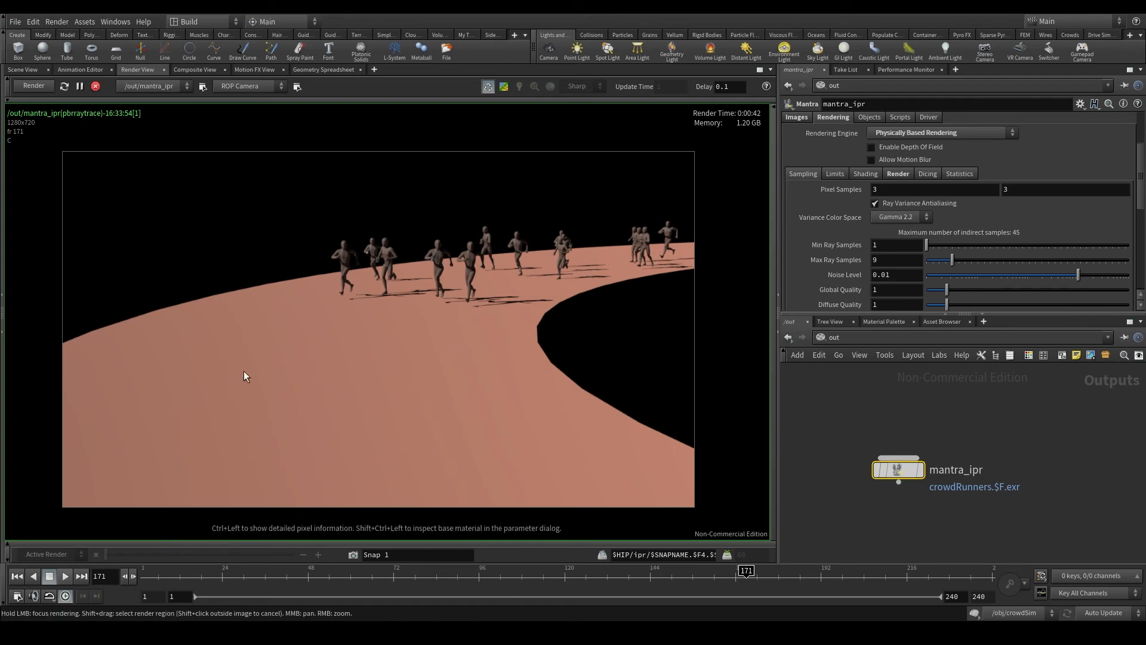
{"action": "scroll", "coordinate": [438, 337], "scroll_direction": "up", "scroll_amount": 1}
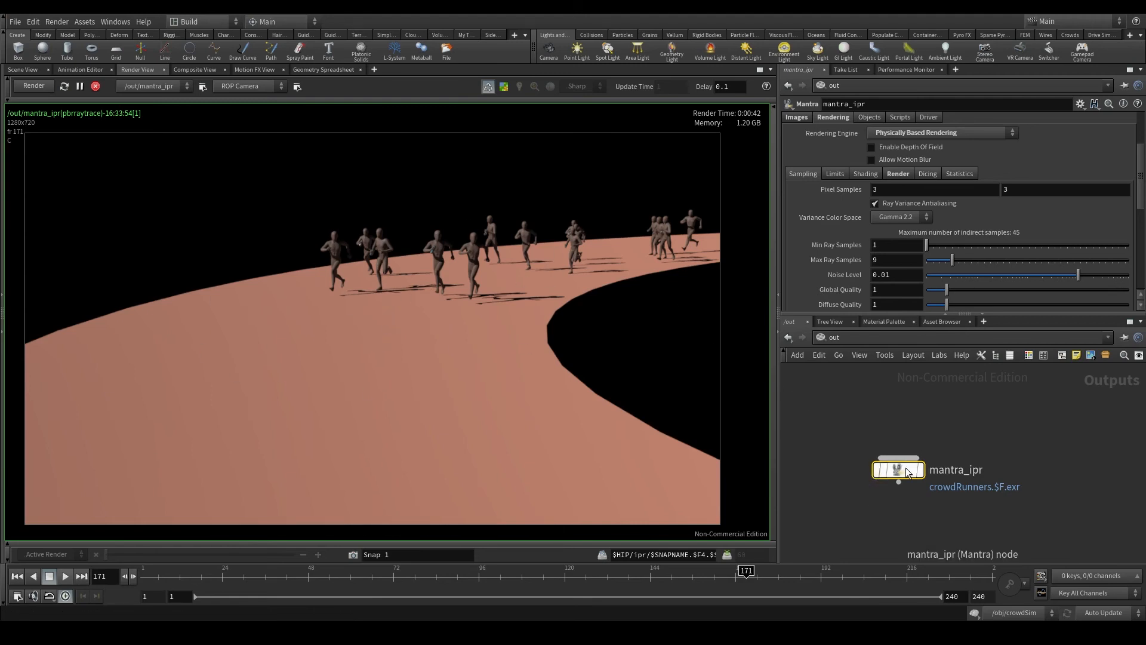
{"action": "scroll", "coordinate": [813, 203], "scroll_direction": "up", "scroll_amount": 3}
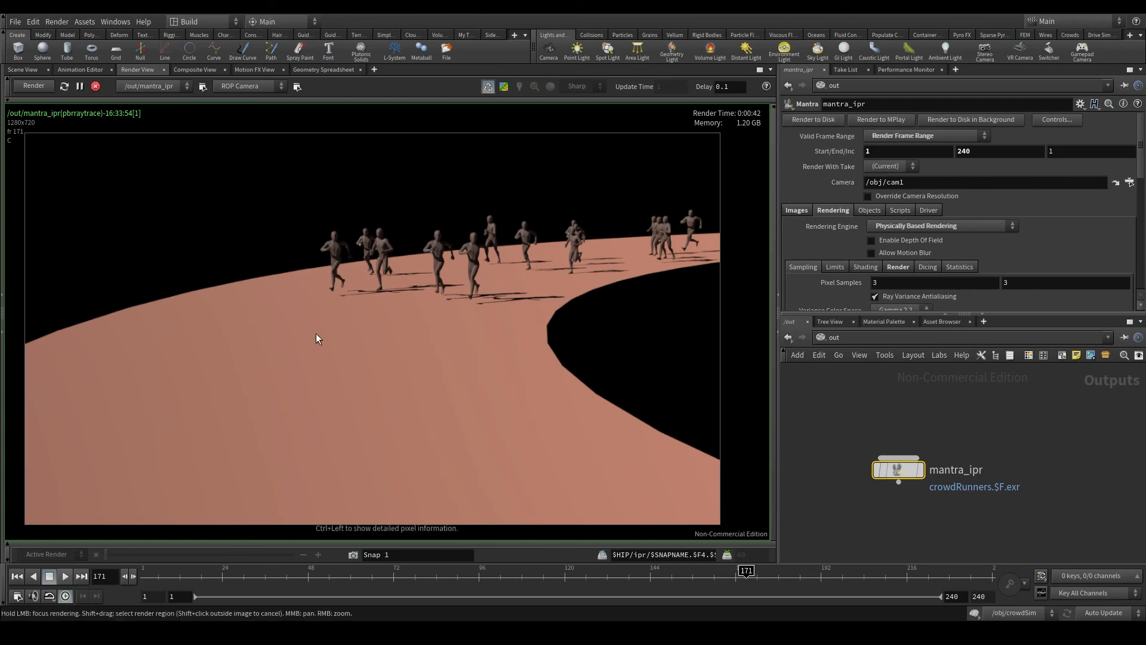
{"action": "scroll", "coordinate": [347, 321], "scroll_direction": "up", "scroll_amount": 1}
{"action": "scroll", "coordinate": [346, 322], "scroll_direction": "down", "scroll_amount": 2}
{"action": "scroll", "coordinate": [347, 322], "scroll_direction": "up", "scroll_amount": 1}
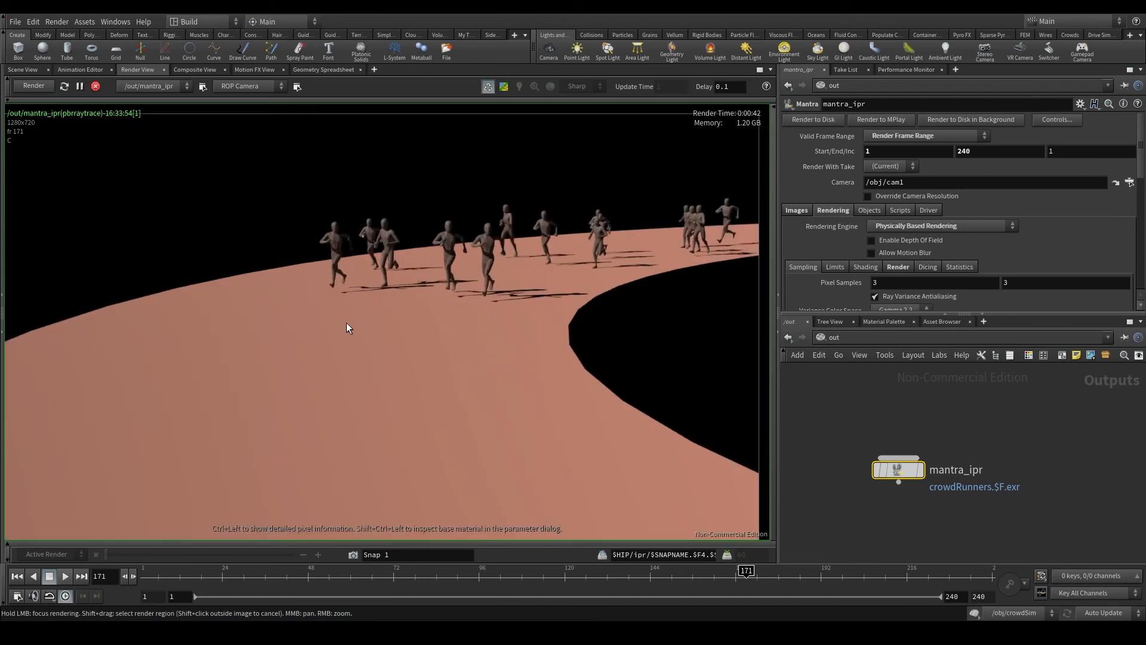
{"action": "scroll", "coordinate": [349, 321], "scroll_direction": "down", "scroll_amount": 2}
{"action": "scroll", "coordinate": [352, 318], "scroll_direction": "up", "scroll_amount": 2}
{"action": "scroll", "coordinate": [357, 316], "scroll_direction": "down", "scroll_amount": 1}
{"action": "middle_click_drag", "start_coordinate": [359, 315], "coordinate": [360, 310]}
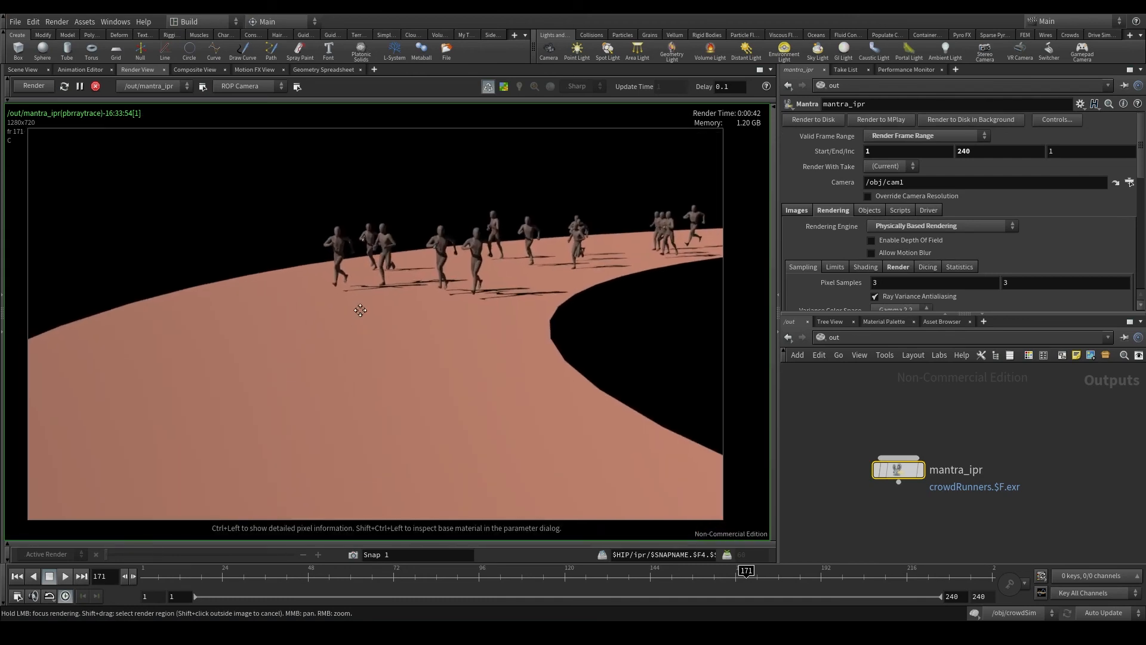
Step: Save the rendered frame as test.jpg in the $HIP folder and close the completion message
{"action": "right_click", "coordinate": [379, 301]}
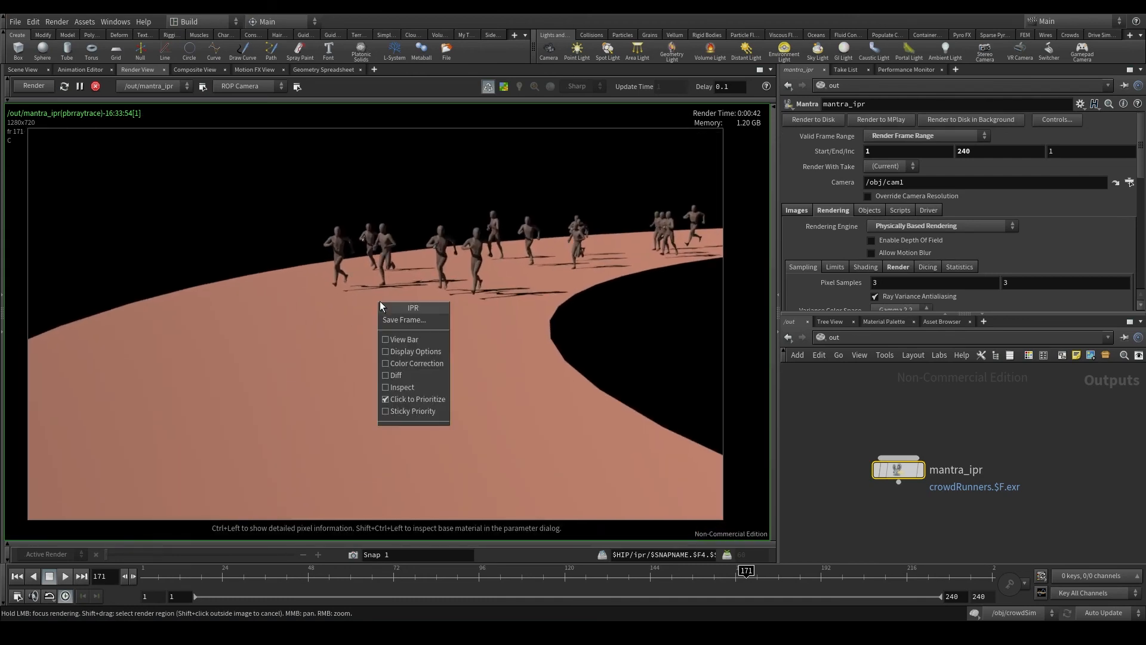
{"action": "left_click", "coordinate": [418, 320]}
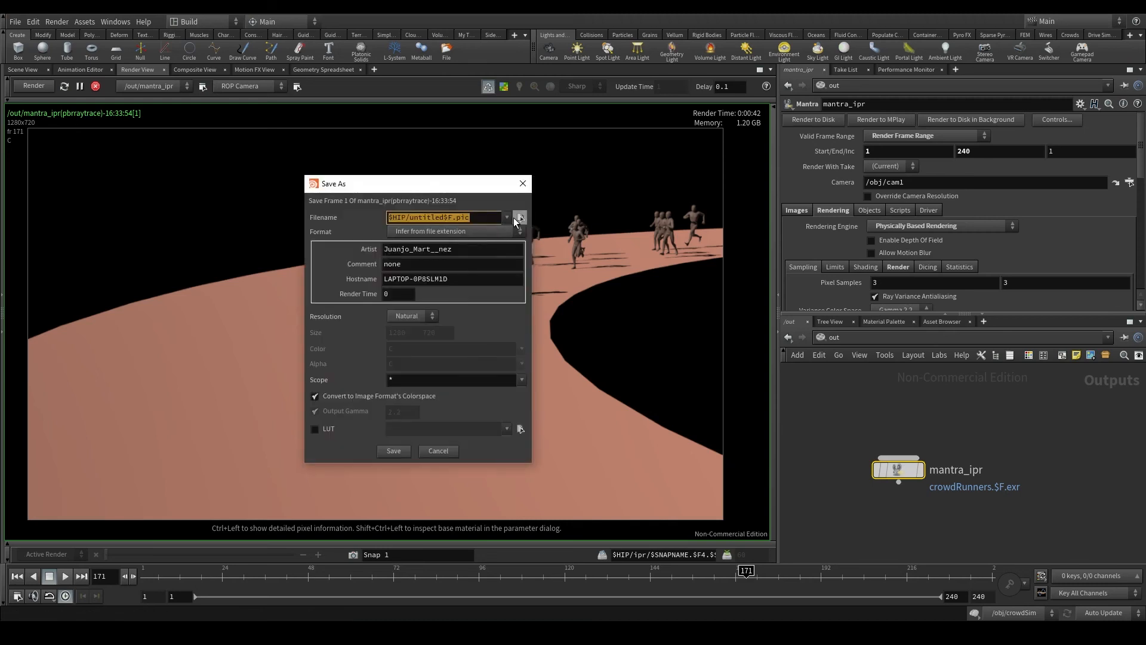
{"action": "left_click", "coordinate": [517, 218]}
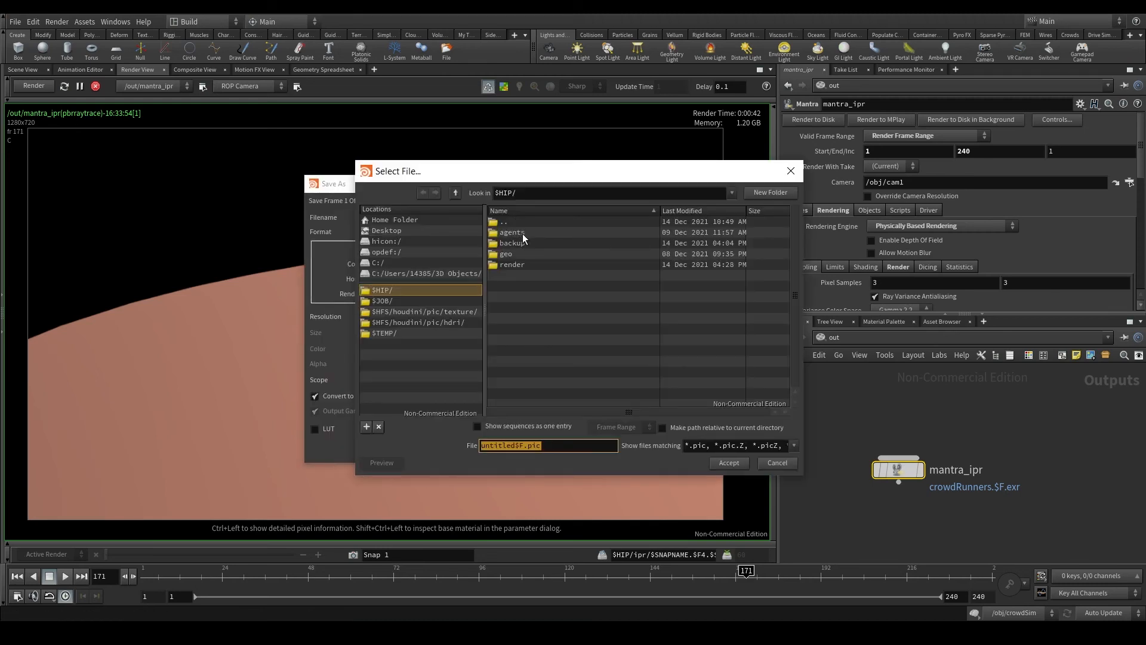
{"action": "left_click_drag", "start_coordinate": [552, 446], "coordinate": [443, 438]}
{"action": "type", "text": "test."}
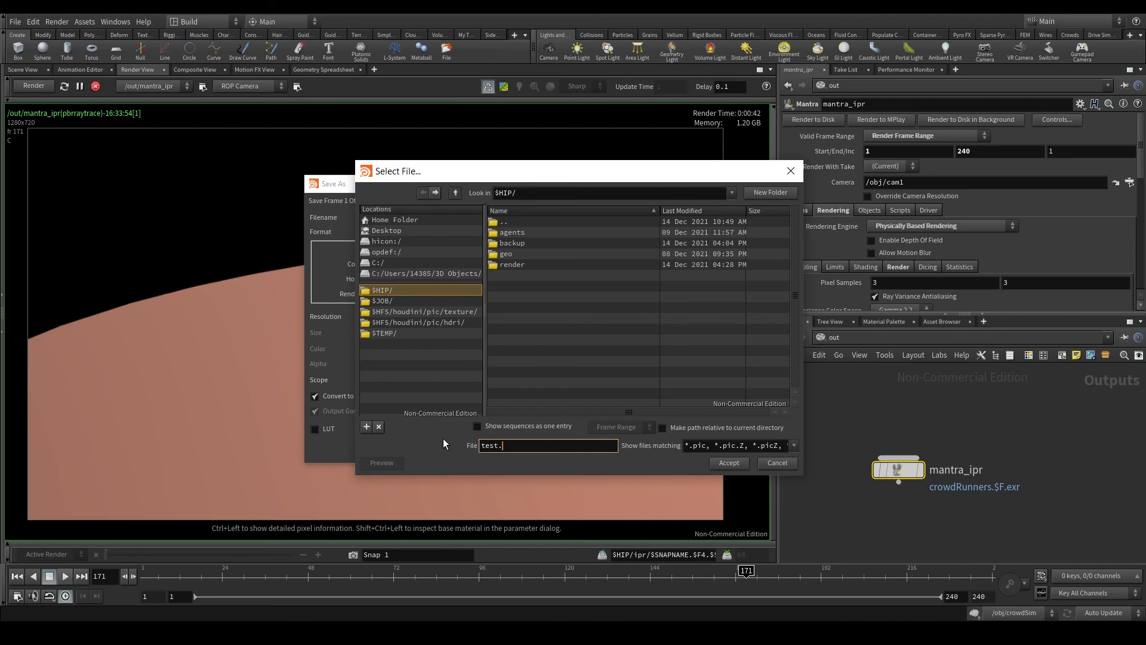
{"action": "type", "text": "jpg"}
{"action": "left_click", "coordinate": [725, 463]}
{"action": "left_click", "coordinate": [396, 449]}
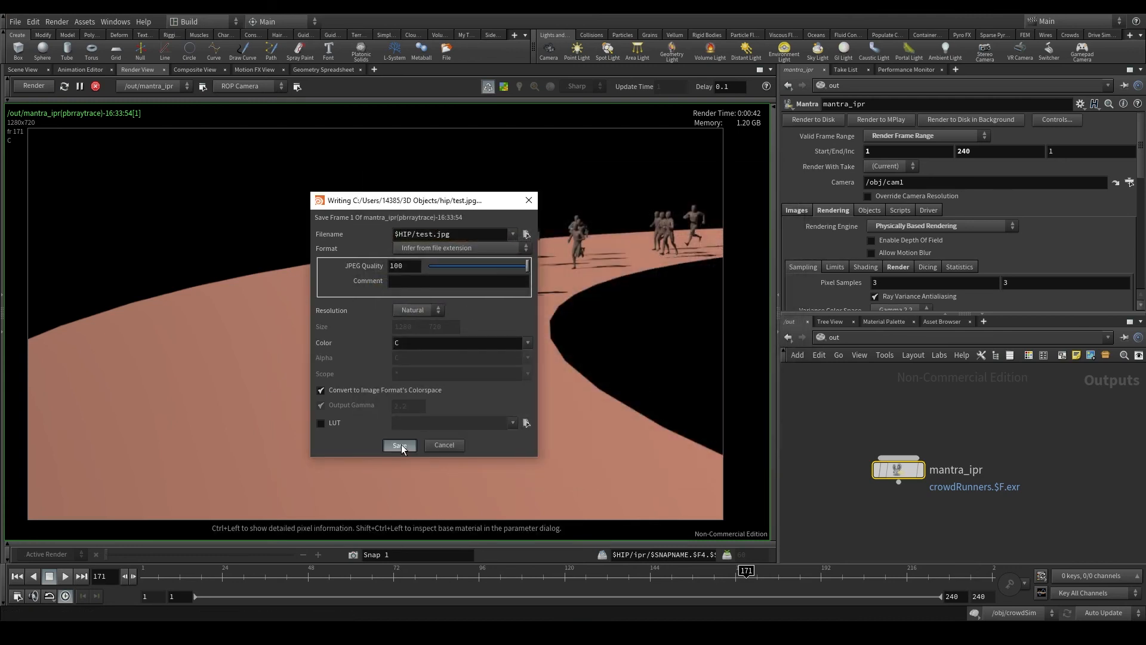
{"action": "left_click_drag", "start_coordinate": [418, 415], "coordinate": [526, 275]}
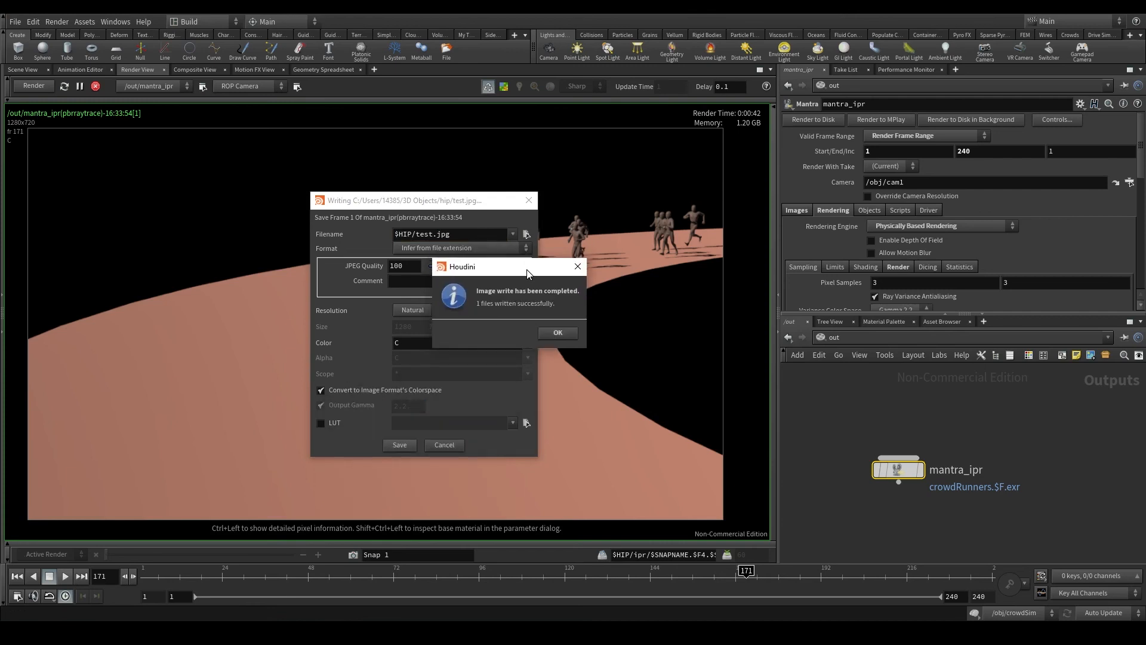
{"action": "left_click", "coordinate": [557, 334]}
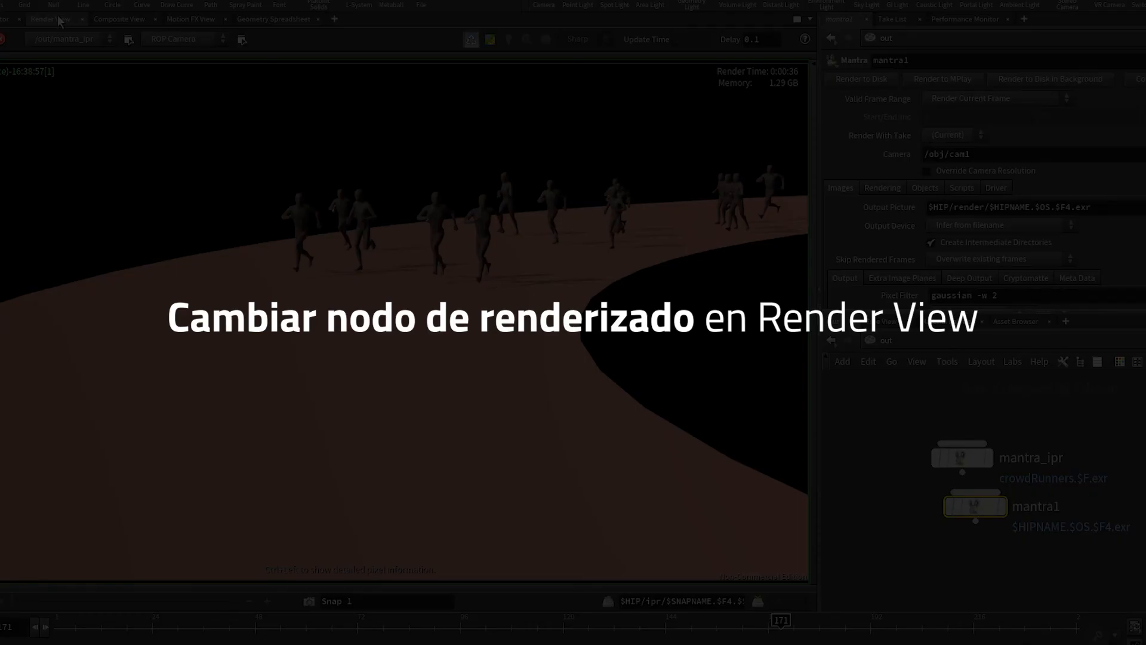
{"action": "left_click", "coordinate": [81, 42]}
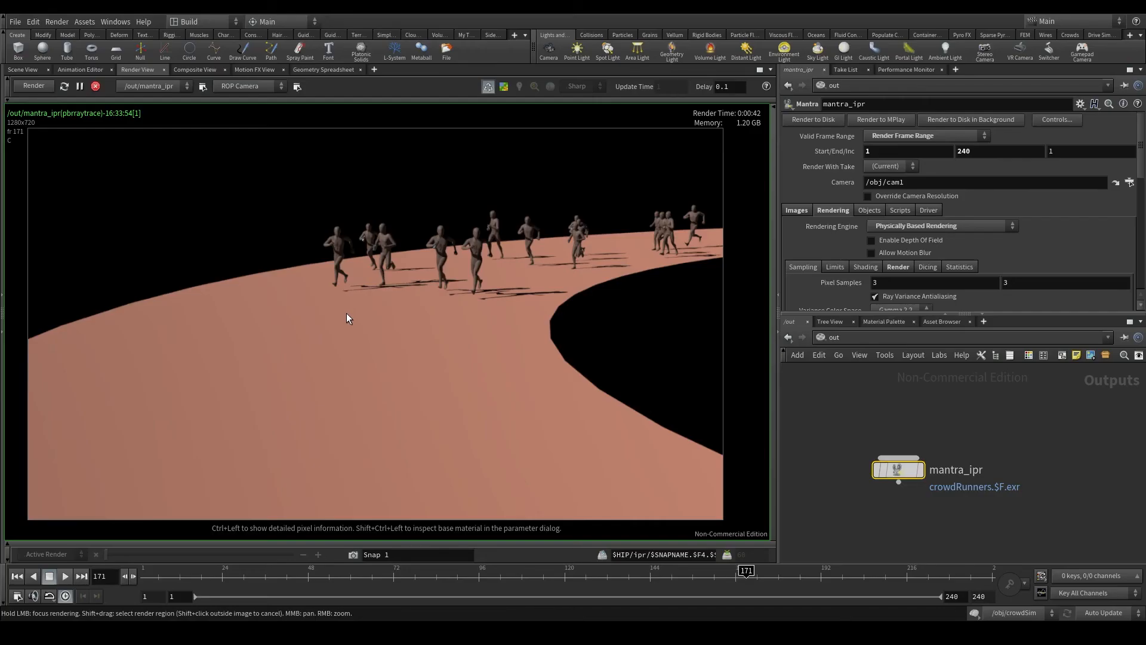
Step: In the obj network, set distantlight1's shadow intensity to 0.5 after inspecting the runners' shadows in the render up close
{"action": "left_click", "coordinate": [834, 338]}
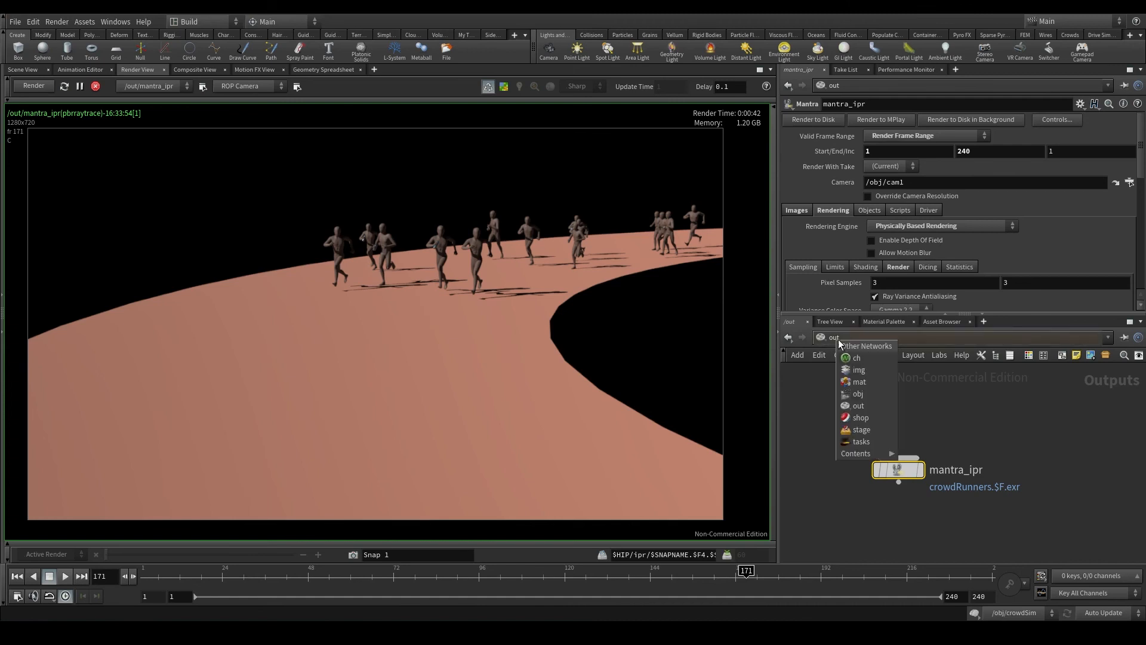
{"action": "left_click", "coordinate": [860, 387]}
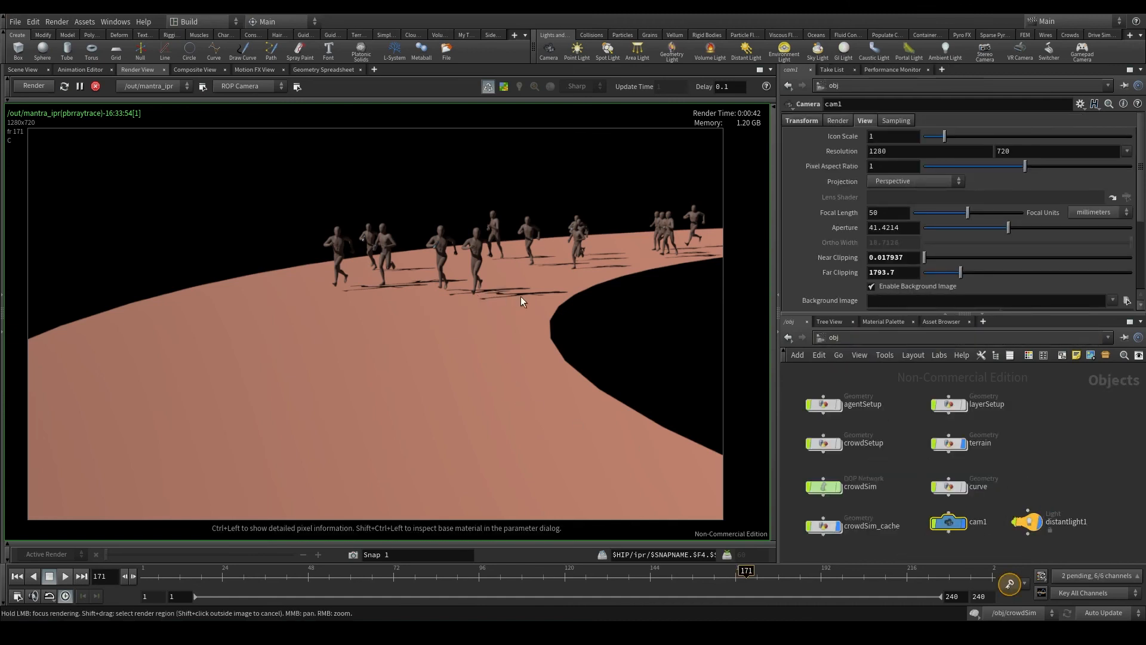
{"action": "scroll", "coordinate": [507, 292], "scroll_direction": "up", "scroll_amount": 5}
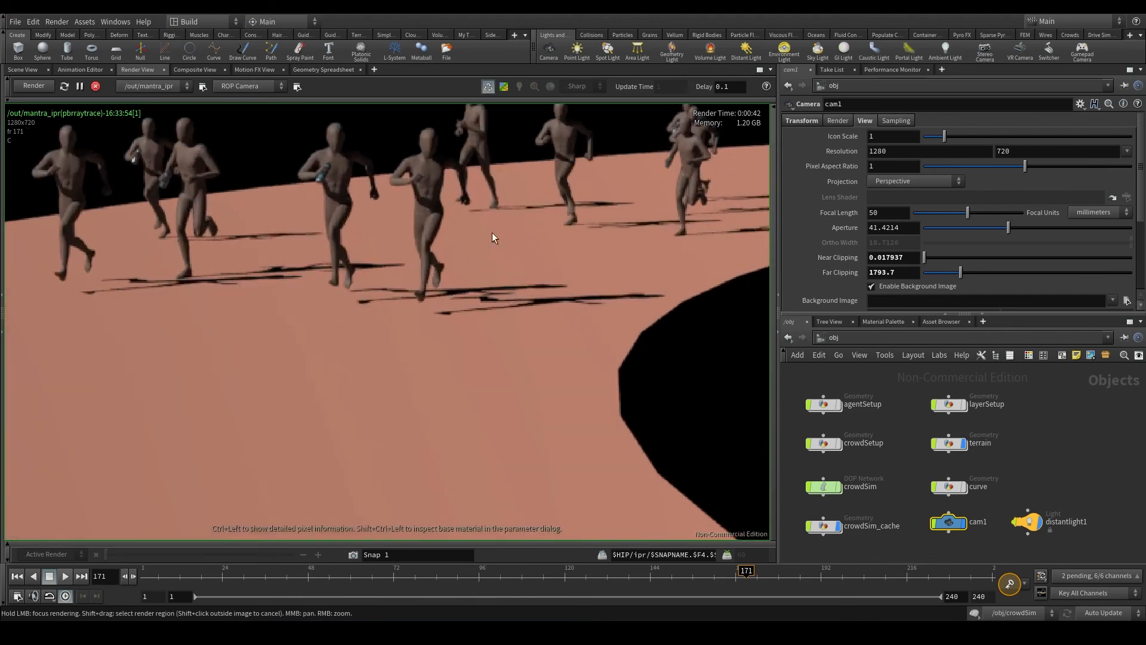
{"action": "scroll", "coordinate": [492, 237], "scroll_direction": "down", "scroll_amount": 6}
{"action": "scroll", "coordinate": [537, 334], "scroll_direction": "up", "scroll_amount": 2}
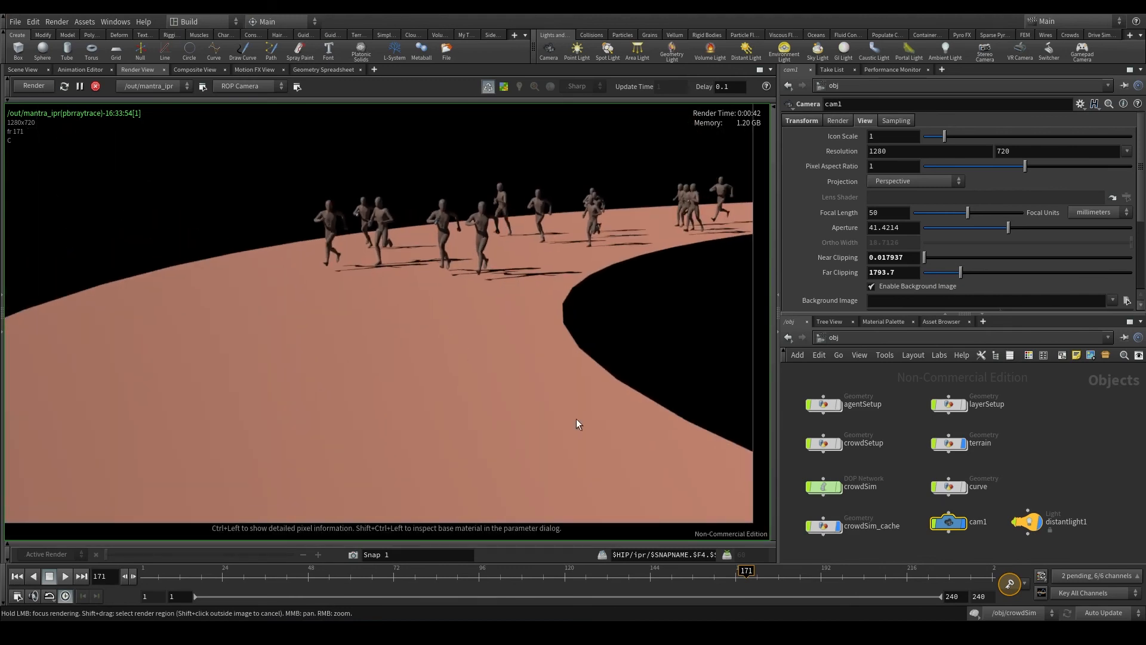
{"action": "left_click", "coordinate": [1025, 529]}
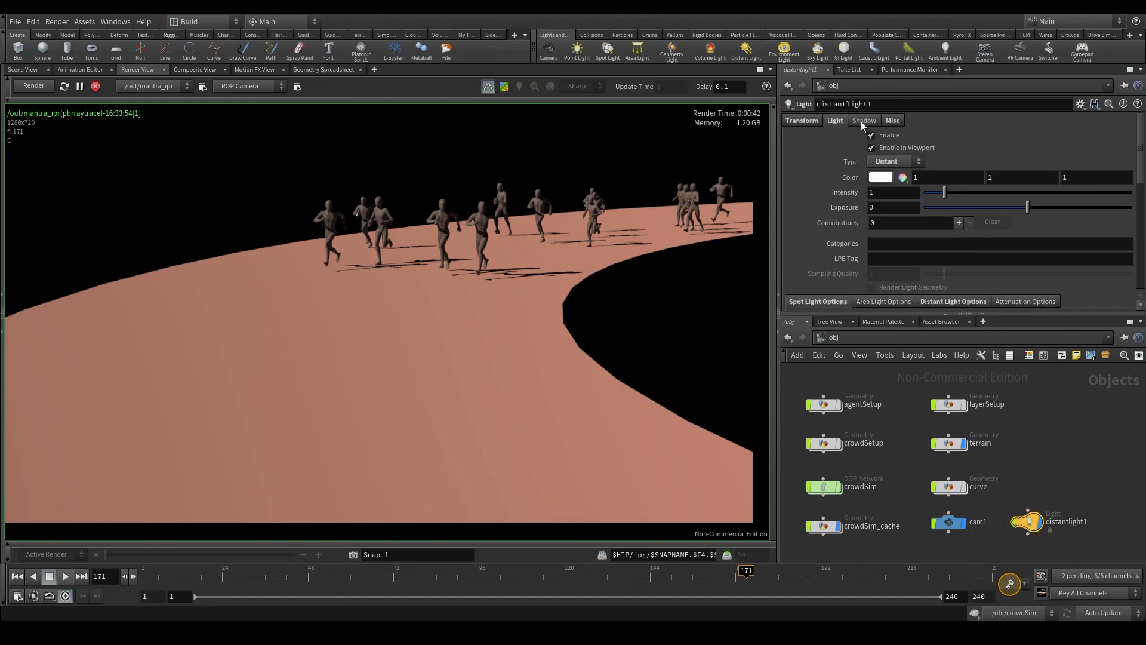
{"action": "left_click", "coordinate": [862, 120]}
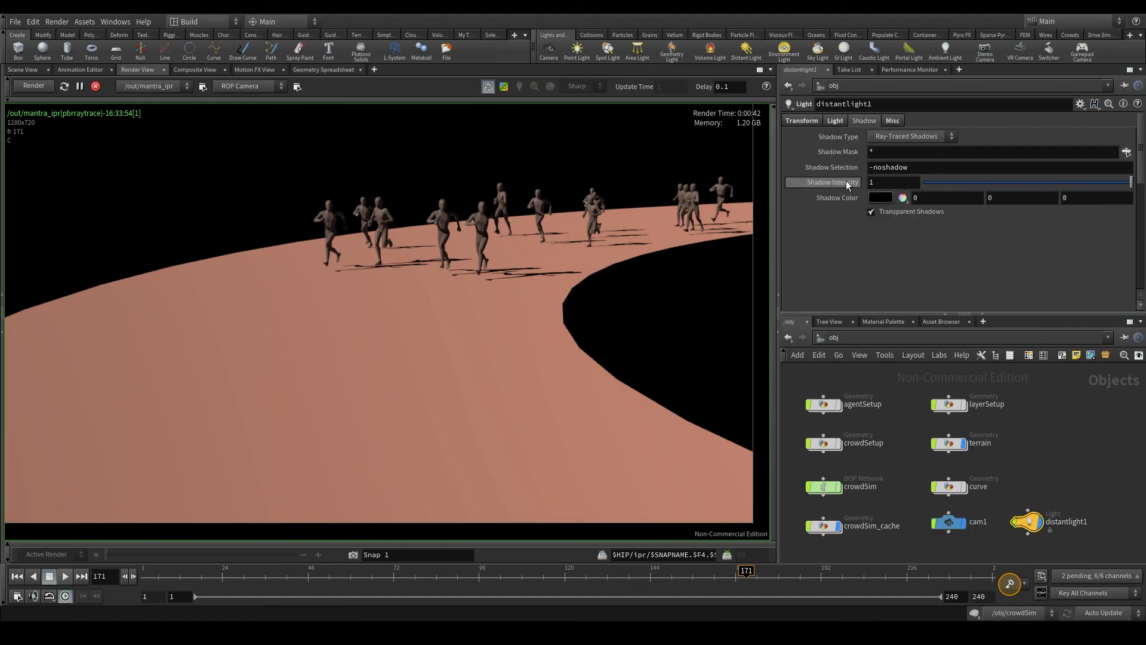
{"action": "left_click_drag", "start_coordinate": [882, 182], "coordinate": [860, 183]}
{"action": "type", "text": ".5"}
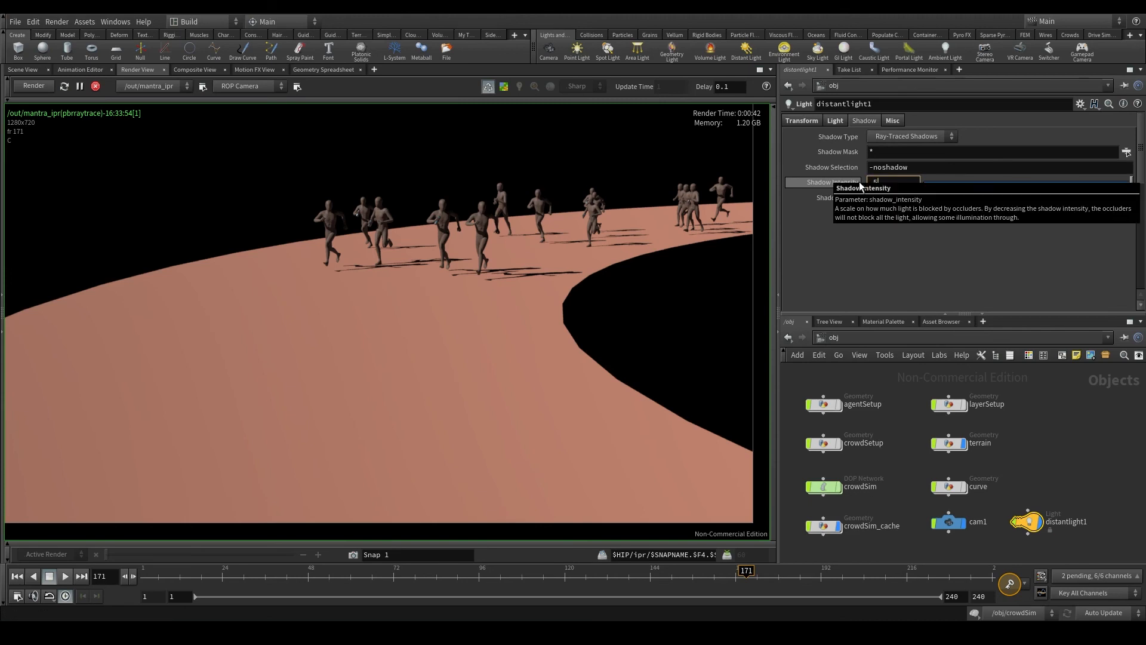
{"action": "key", "text": "Return"}
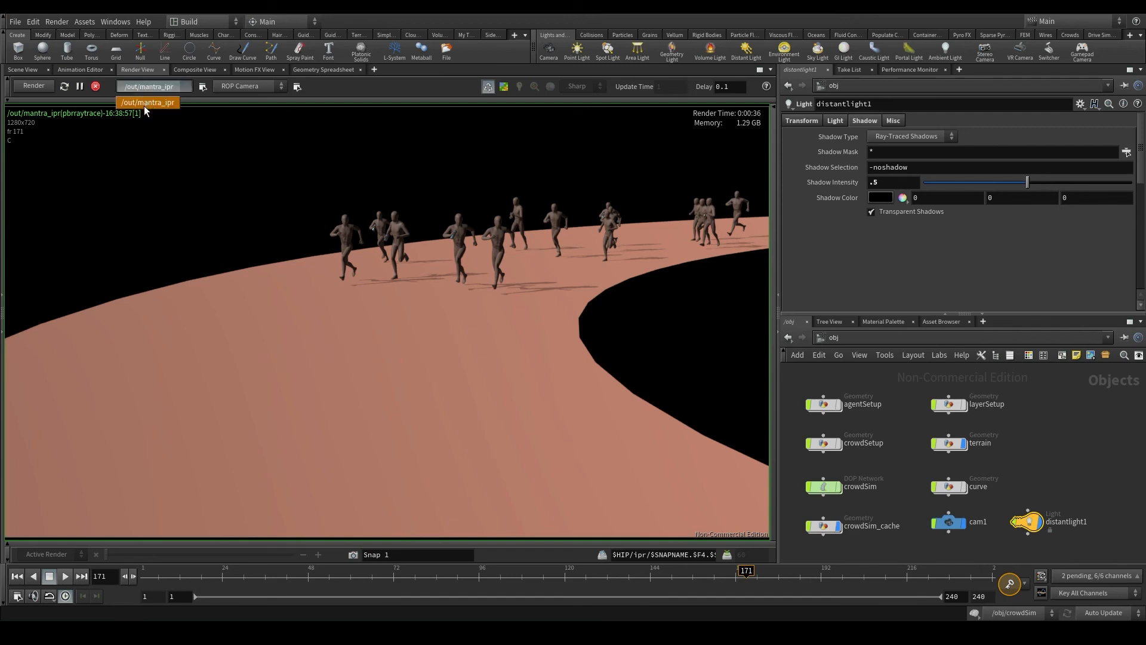
Step: Return to the out network and add a second Mantra node below mantra_ipr
{"action": "left_click", "coordinate": [902, 338]}
{"action": "left_click", "coordinate": [924, 404]}
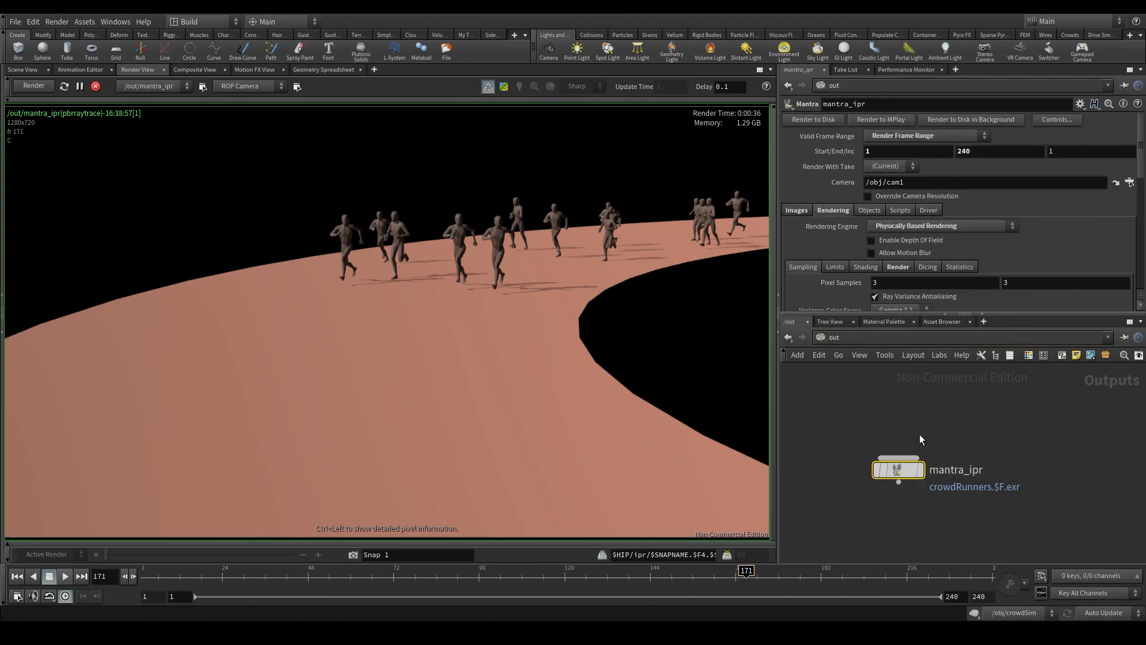
{"action": "key", "text": "Tab"}
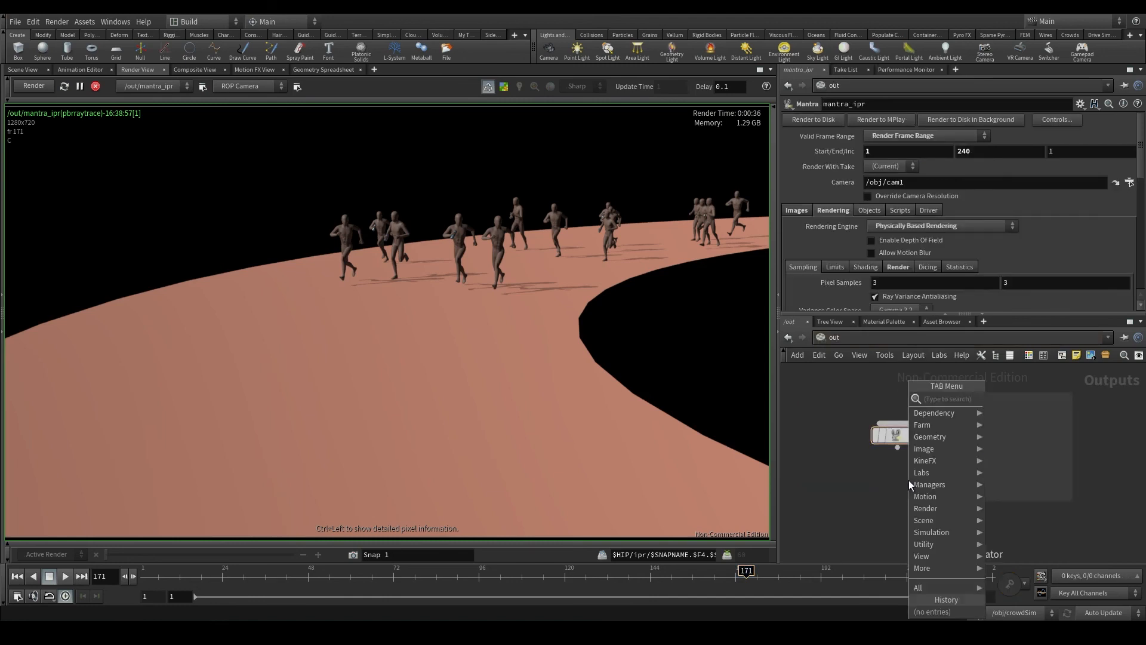
{"action": "type", "text": "mant"}
{"action": "key", "text": "Return"}
{"action": "left_click", "coordinate": [908, 480]}
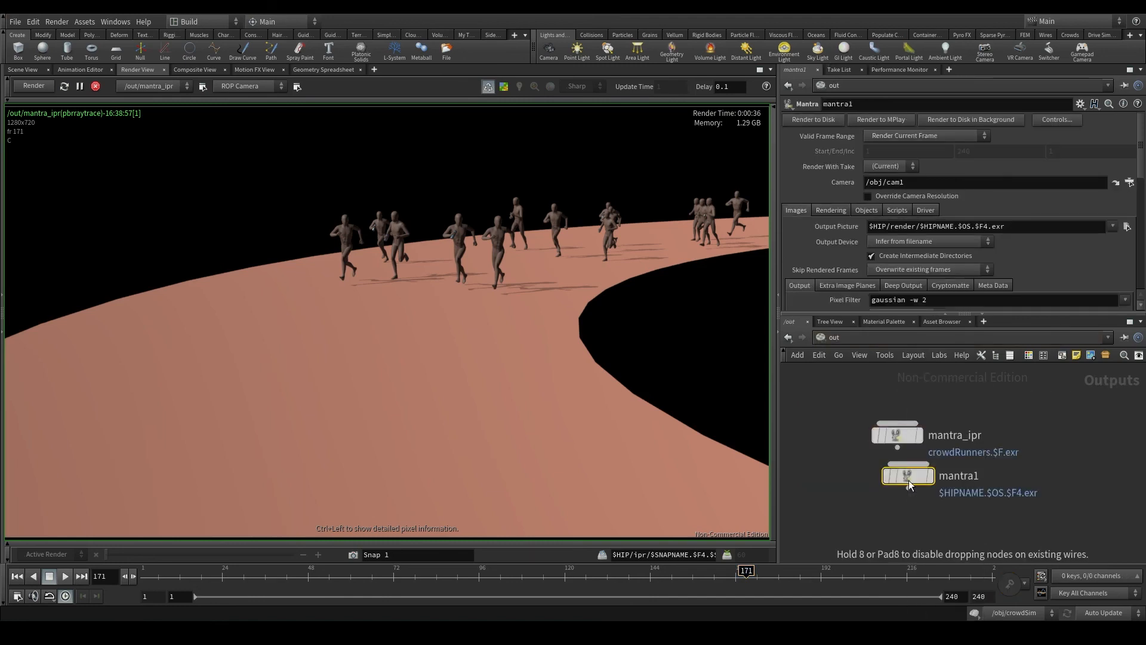
Step: Compare the render nodes offered in the Render View, keep /out/mantra_ipr chosen, and examine the new Mantra node's rendering settings
{"action": "left_click", "coordinate": [156, 87]}
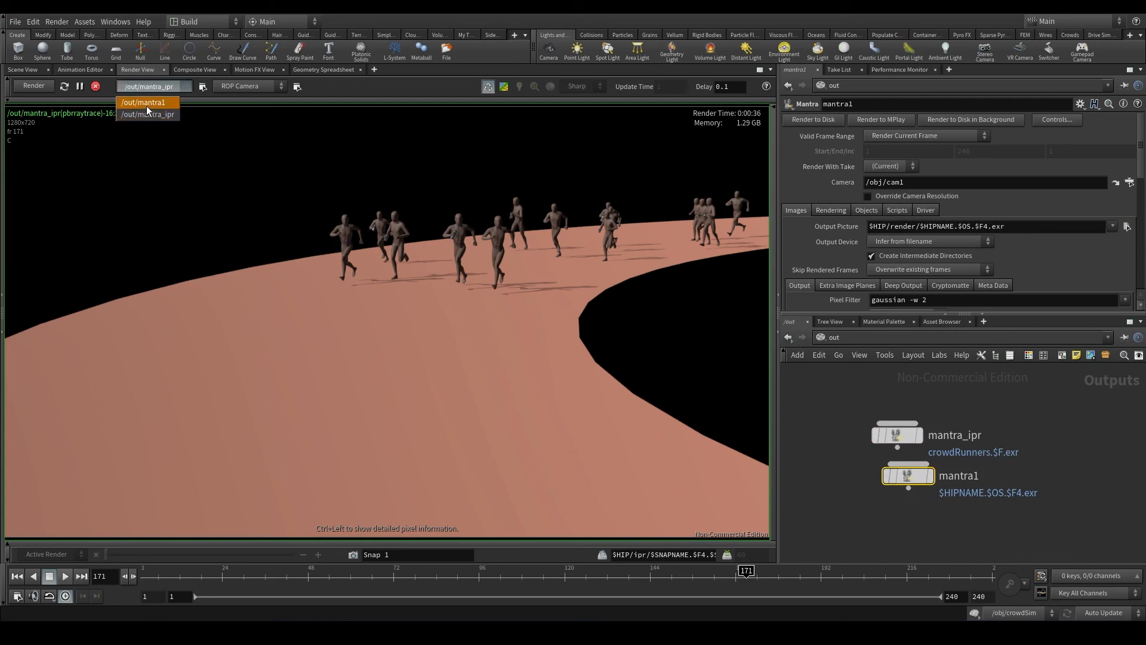
{"action": "left_click", "coordinate": [150, 113]}
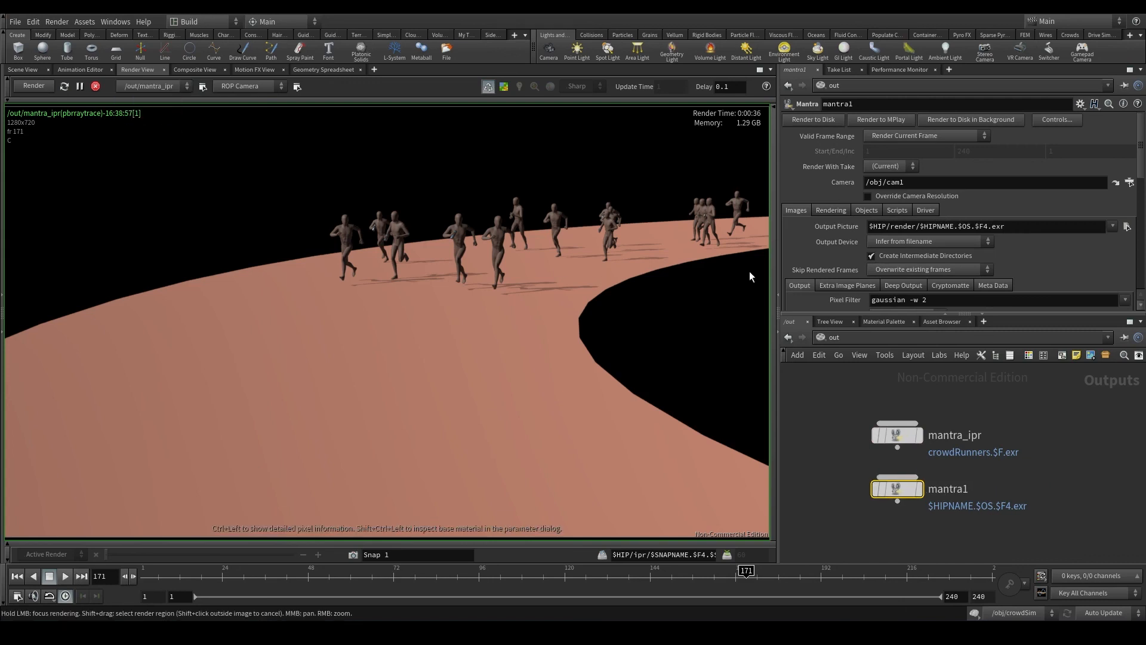
{"action": "scroll", "coordinate": [898, 231], "scroll_direction": "down", "scroll_amount": 3}
{"action": "scroll", "coordinate": [848, 296], "scroll_direction": "up", "scroll_amount": 1}
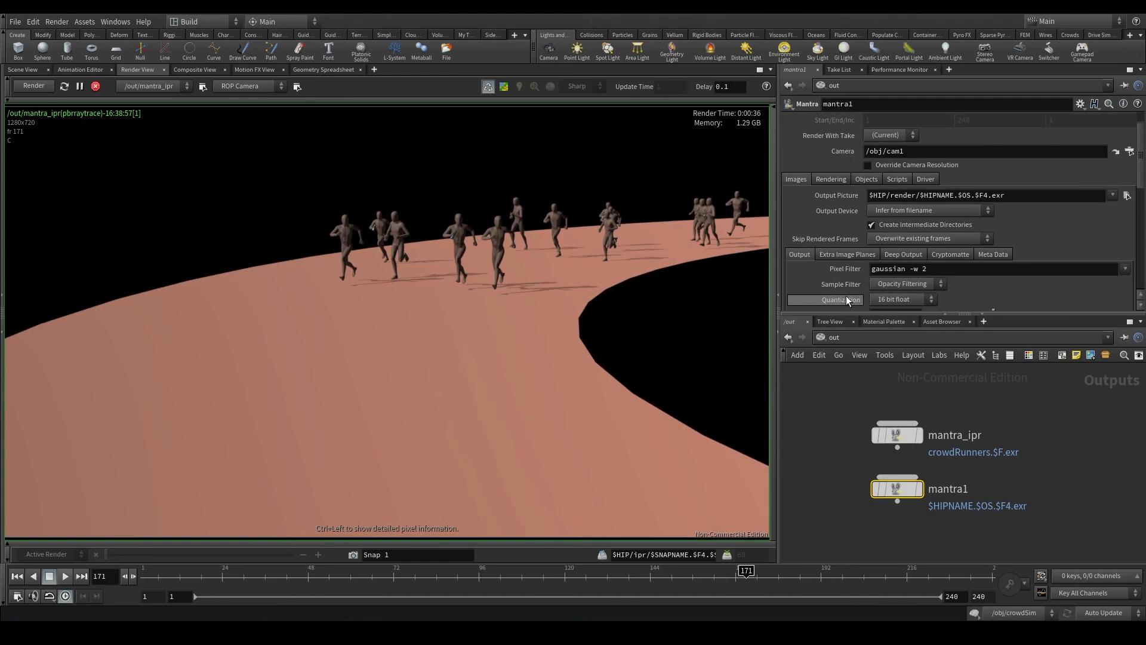
{"action": "left_click", "coordinate": [837, 179]}
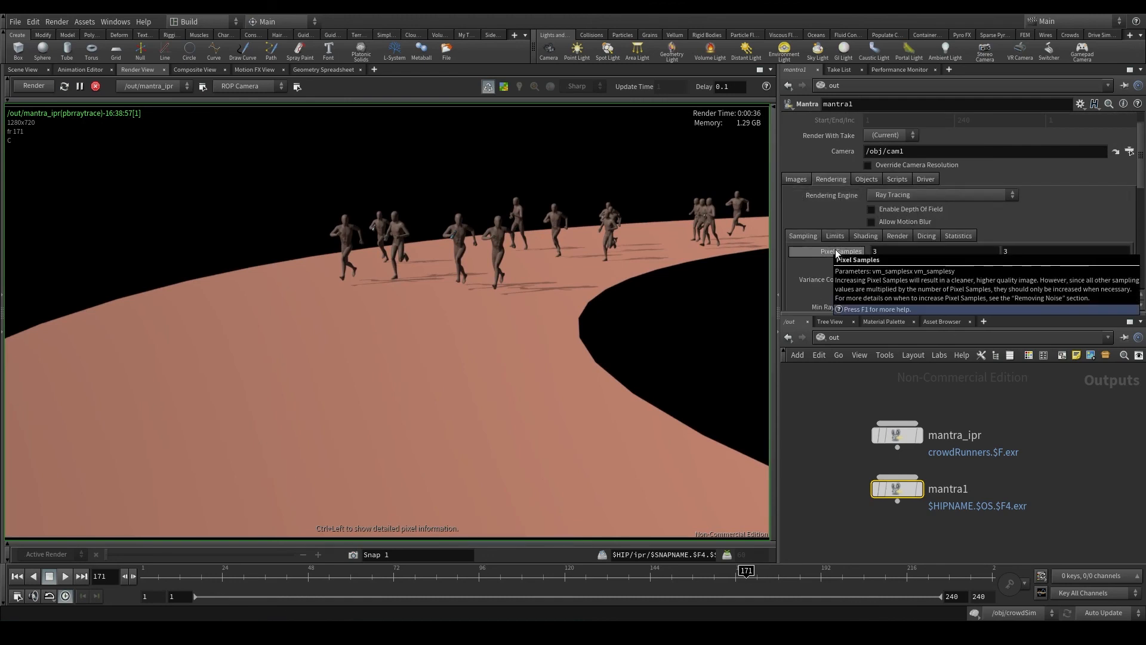
{"action": "left_click", "coordinate": [168, 87]}
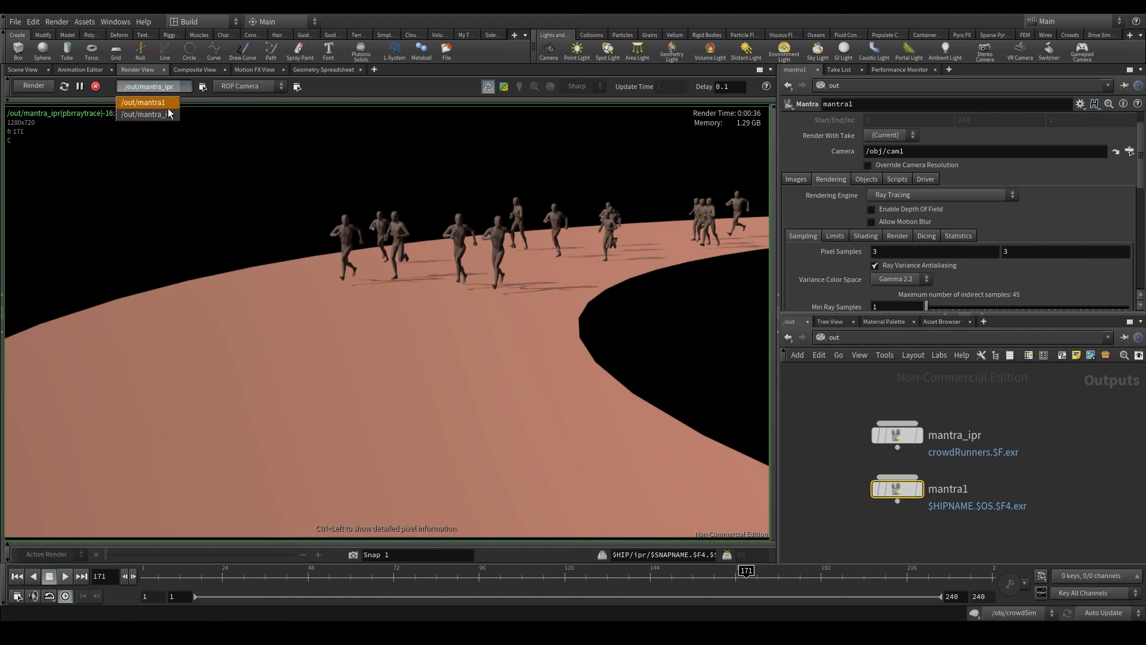
{"action": "left_click", "coordinate": [153, 114]}
Step: View the cameras available to render through in the Render View, leaving ROP Camera chosen
{"action": "left_click", "coordinate": [276, 87]}
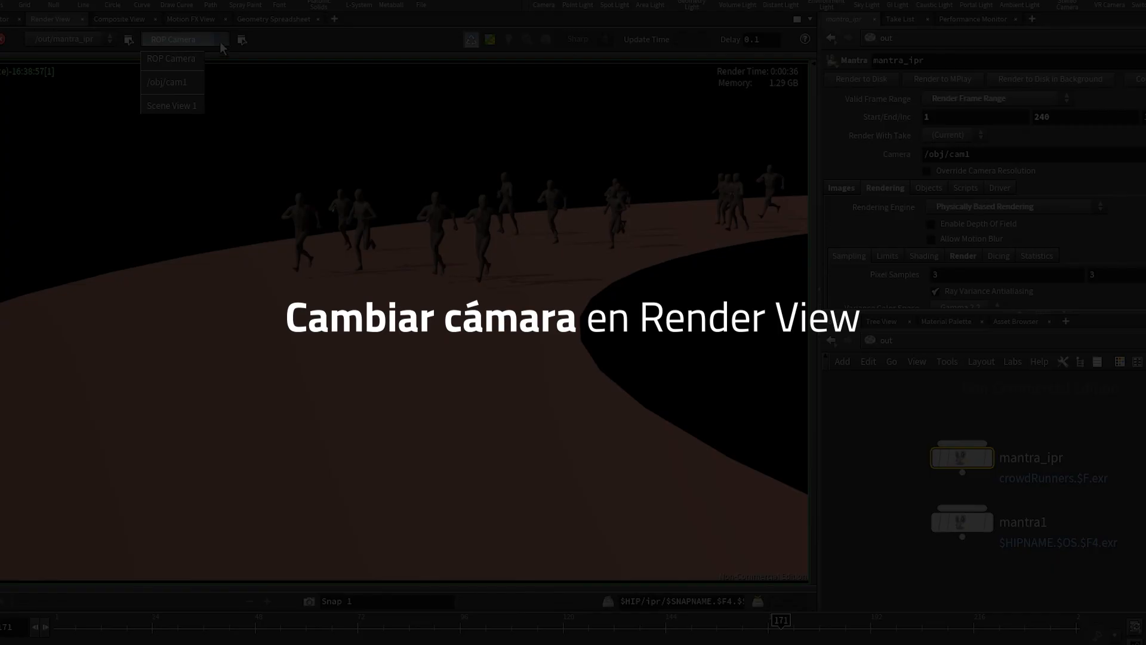
{"action": "left_click", "coordinate": [174, 84]}
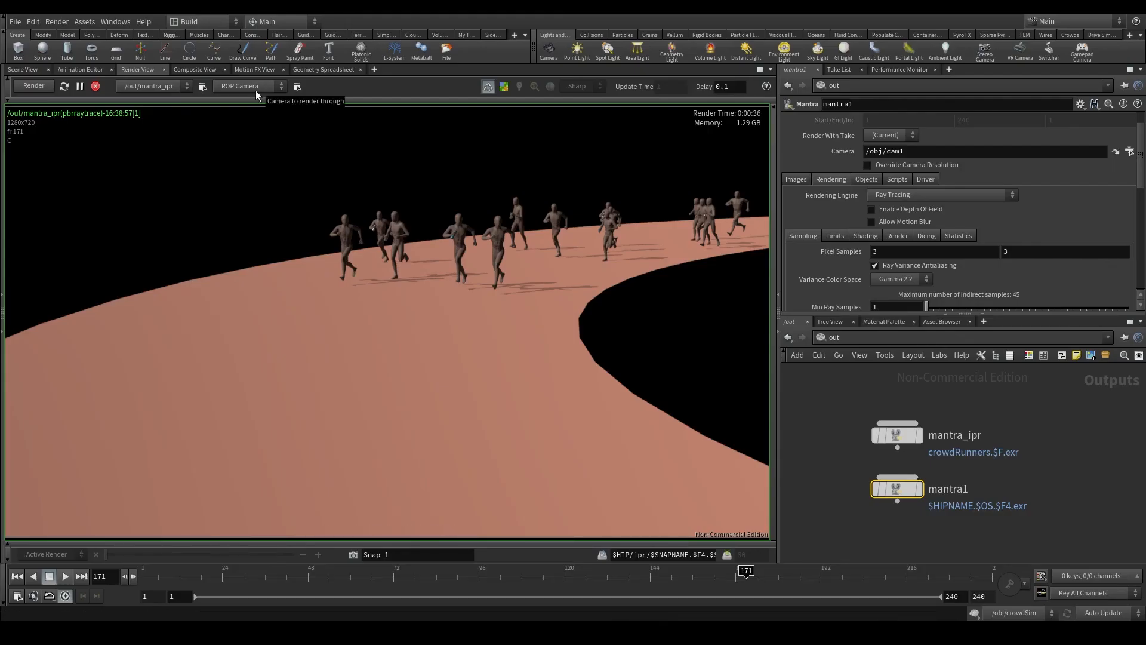
{"action": "left_click", "coordinate": [255, 90]}
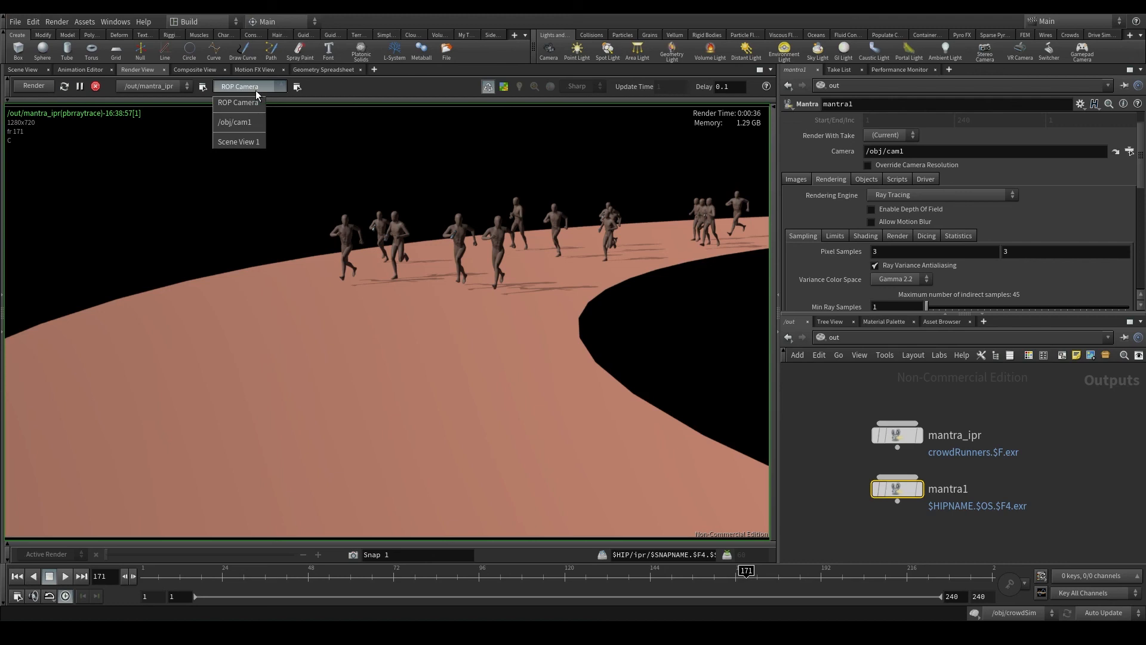
{"action": "left_click", "coordinate": [255, 91]}
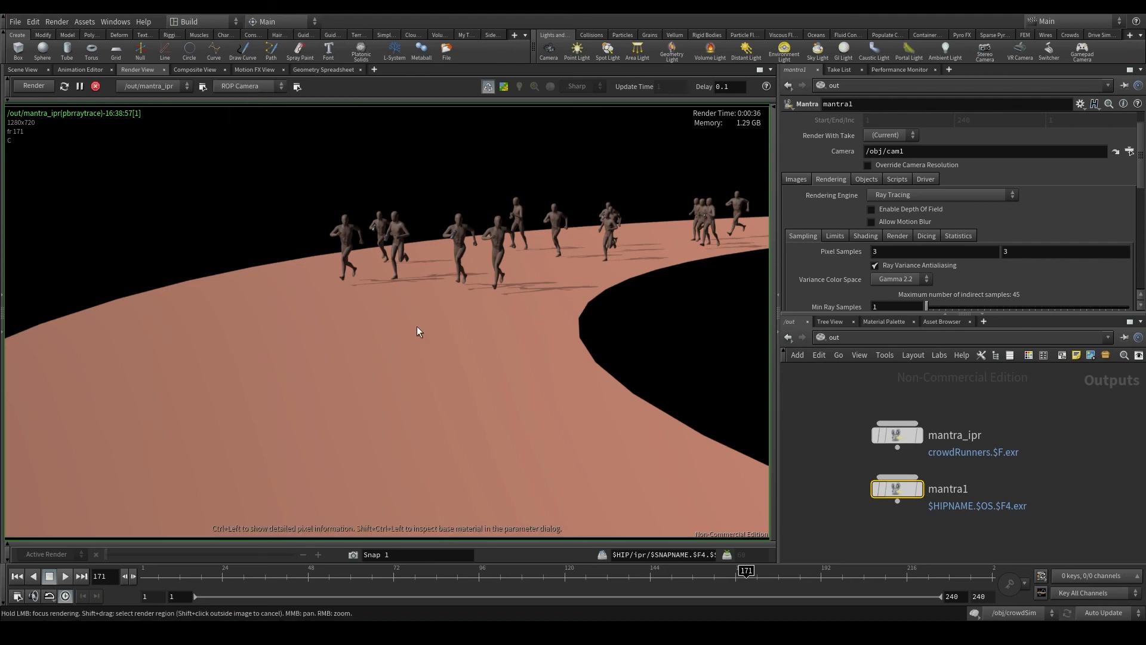
Step: Select the mantra_ipr node and examine its camera path and frame range settings
{"action": "left_click", "coordinate": [897, 435]}
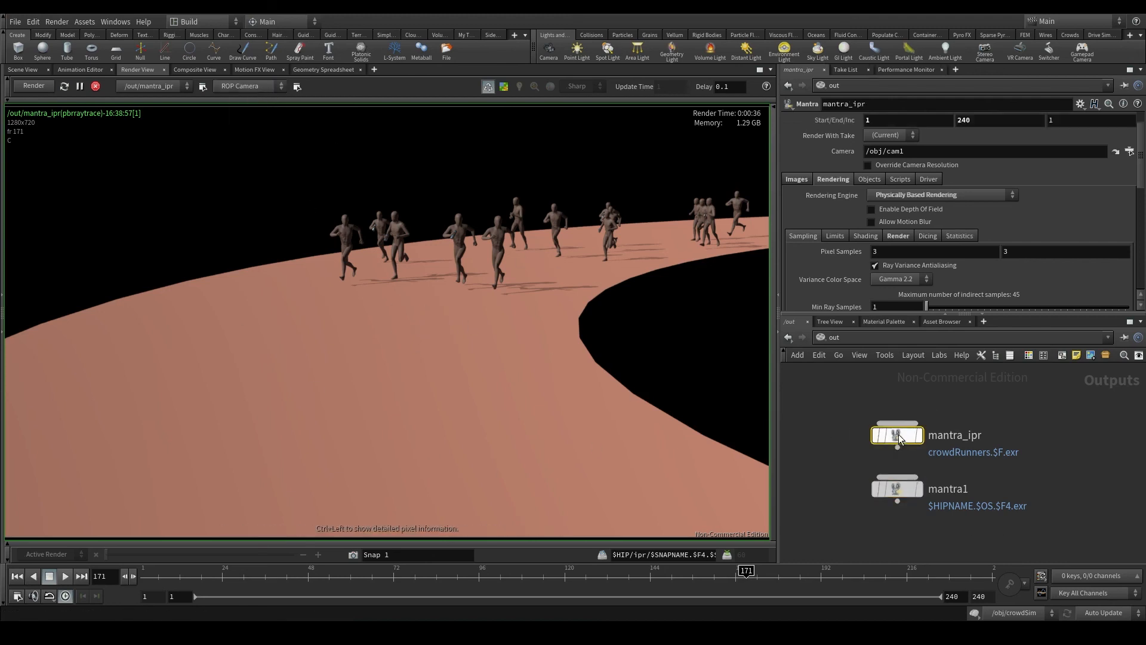
{"action": "left_click_drag", "start_coordinate": [931, 153], "coordinate": [843, 153]}
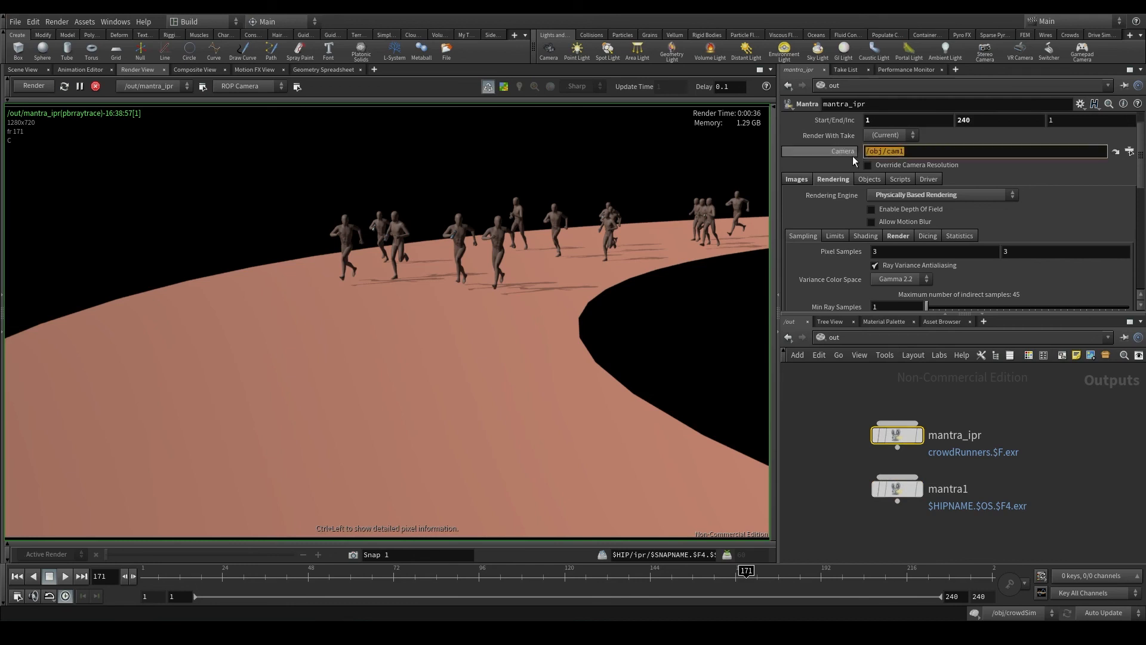
{"action": "scroll", "coordinate": [853, 156], "scroll_direction": "up", "scroll_amount": 1}
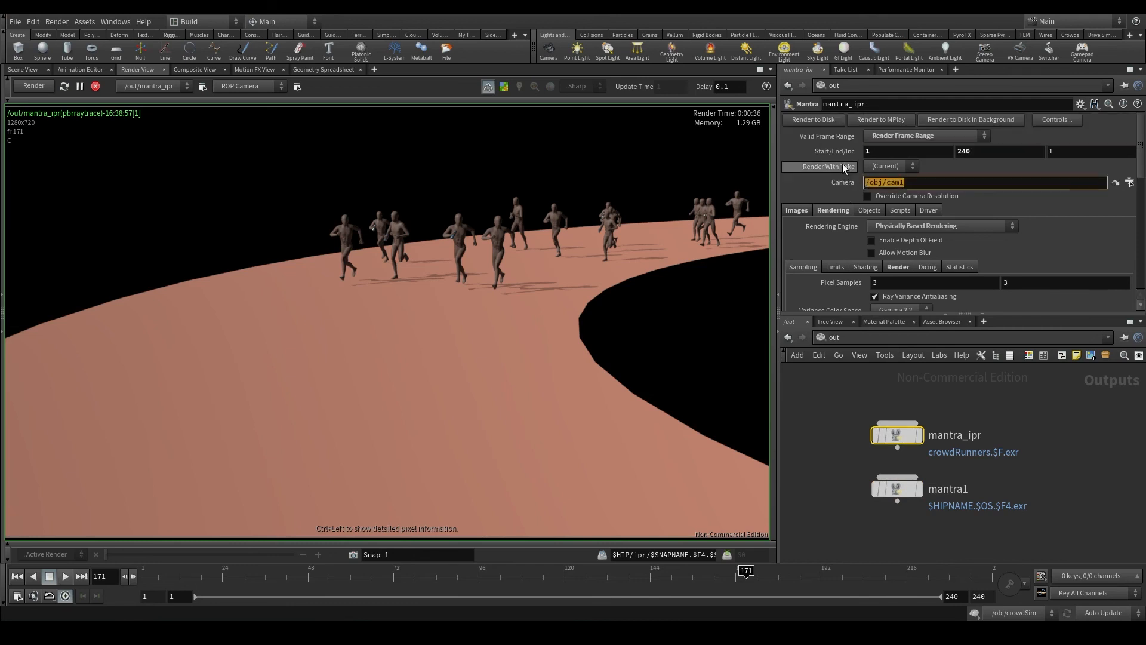
{"action": "left_click", "coordinate": [844, 411]}
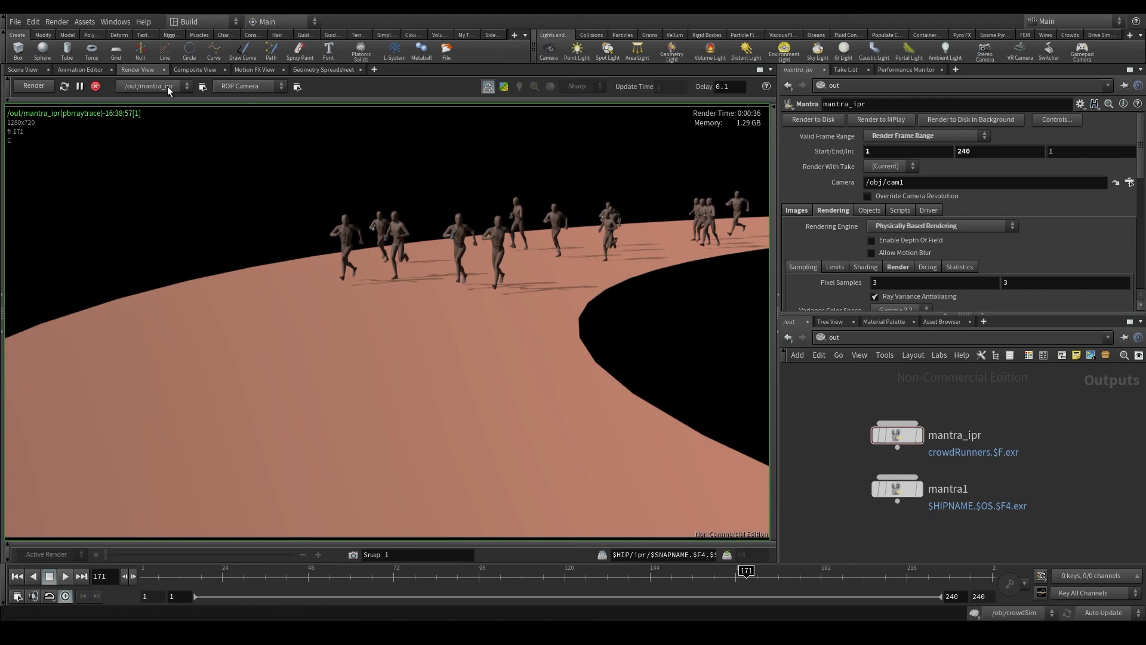
{"action": "left_click", "coordinate": [897, 435]}
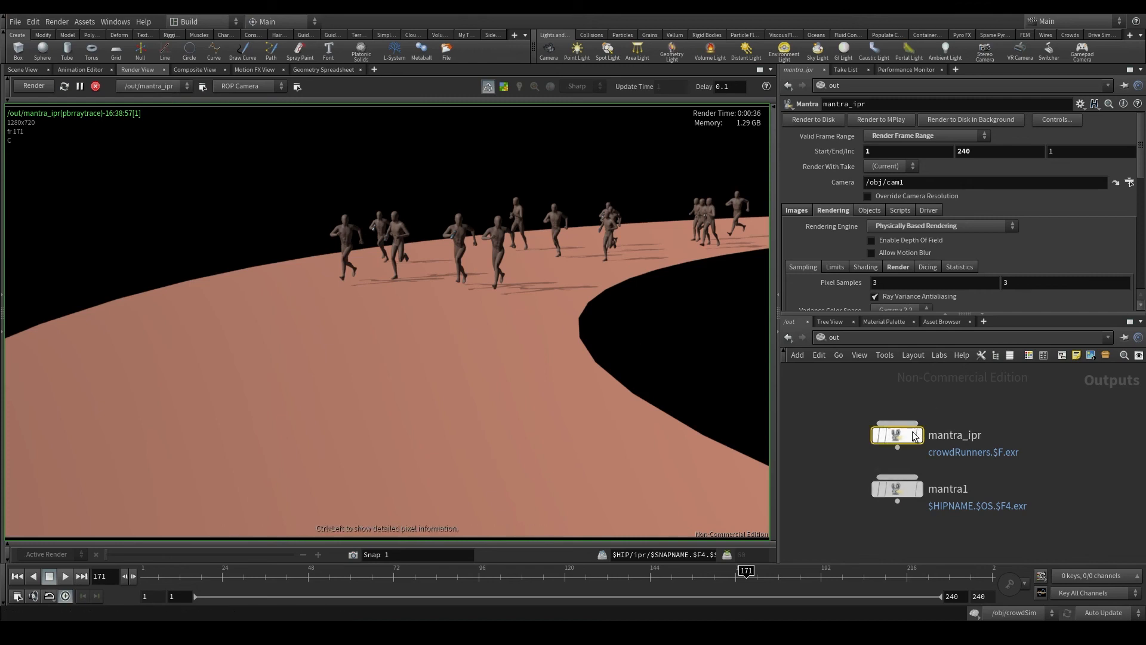
Step: Examine the mantra_ipr node's camera path and the cameras offered in the Render View, leaving ROP Camera chosen
{"action": "double_click", "coordinate": [900, 182]}
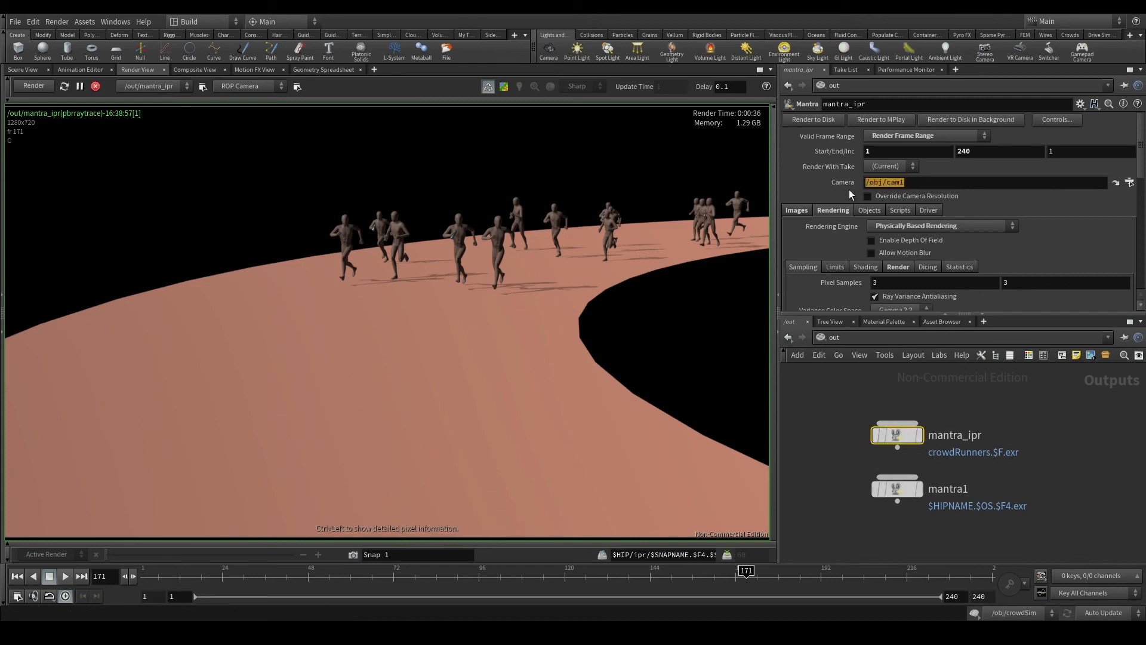
{"action": "left_click", "coordinate": [249, 87]}
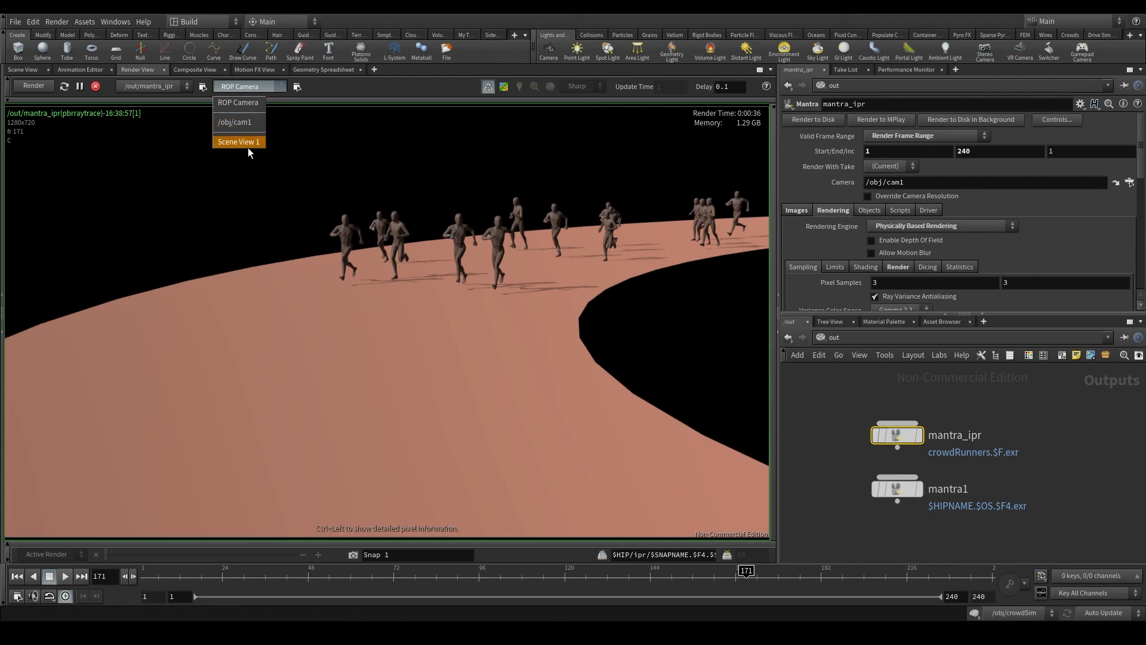
{"action": "left_click", "coordinate": [32, 72]}
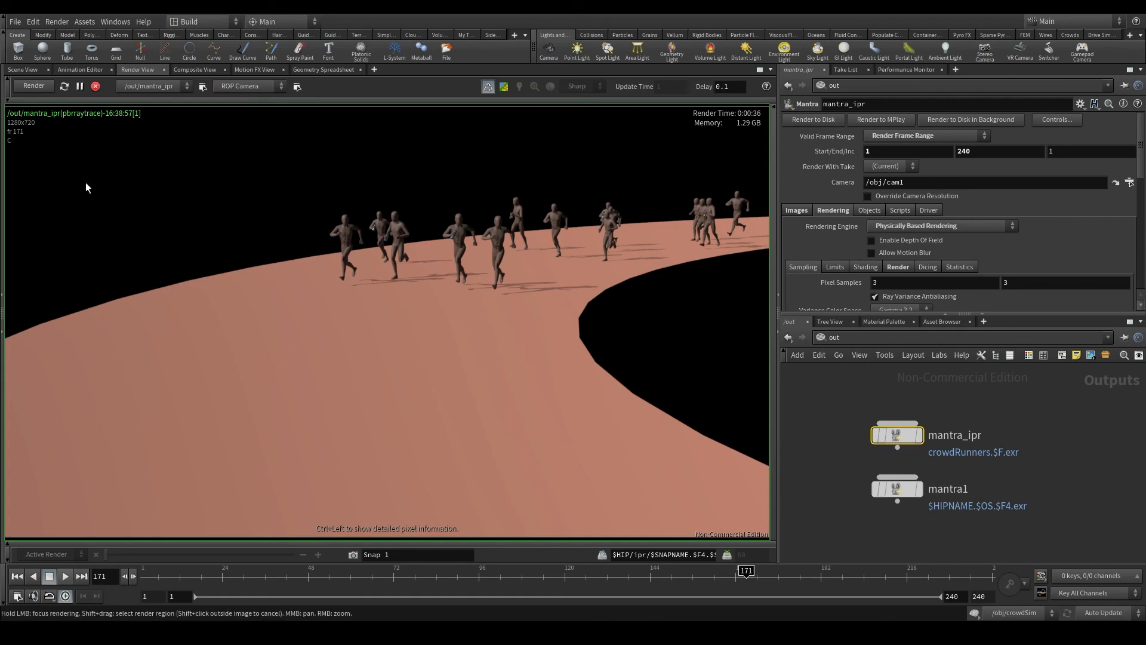
Step: Check the viewpoint in the Scene View and render that same view in the Render View by choosing Scene View 1 as its camera
{"action": "left_click", "coordinate": [22, 69]}
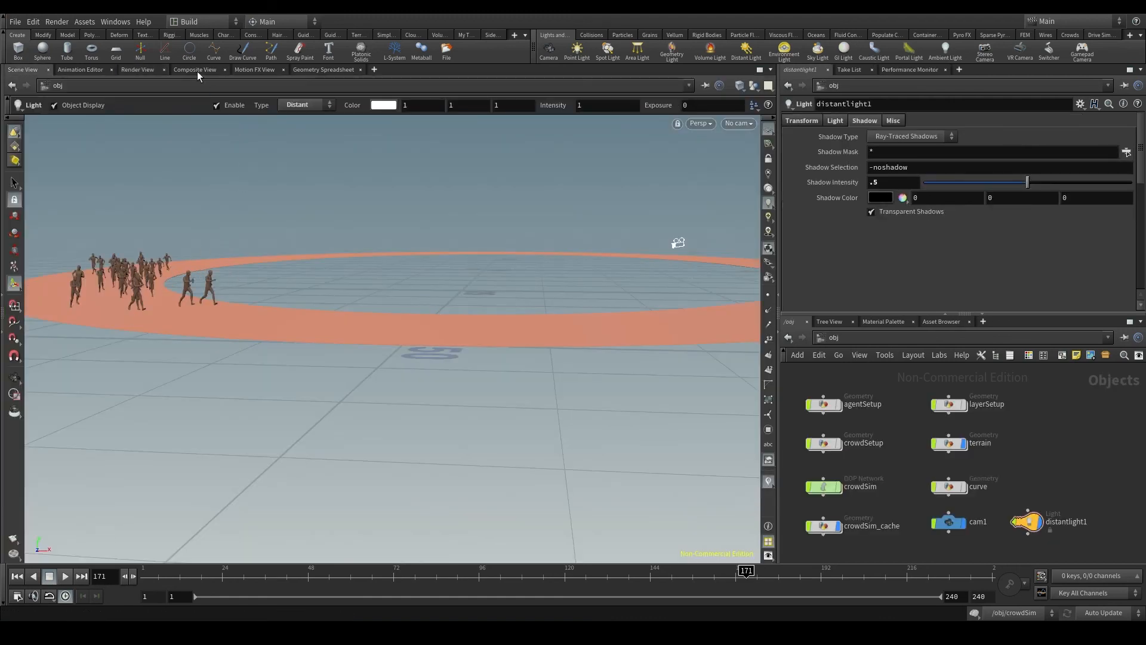
{"action": "left_click", "coordinate": [144, 70]}
{"action": "left_click", "coordinate": [239, 87]}
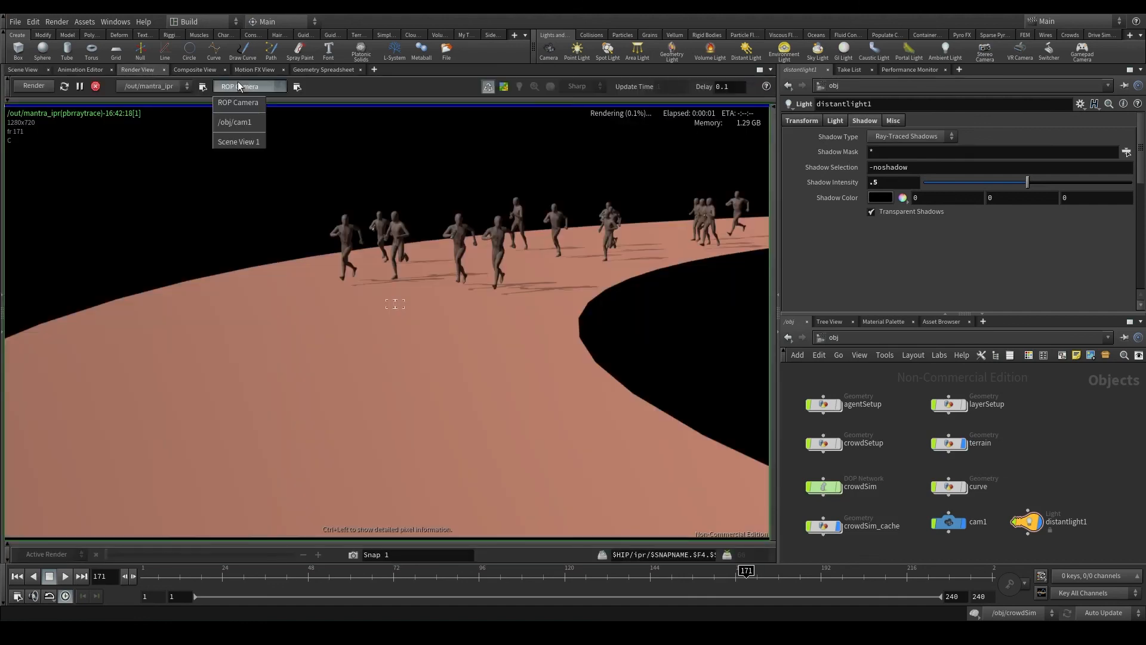
{"action": "left_click", "coordinate": [238, 140]}
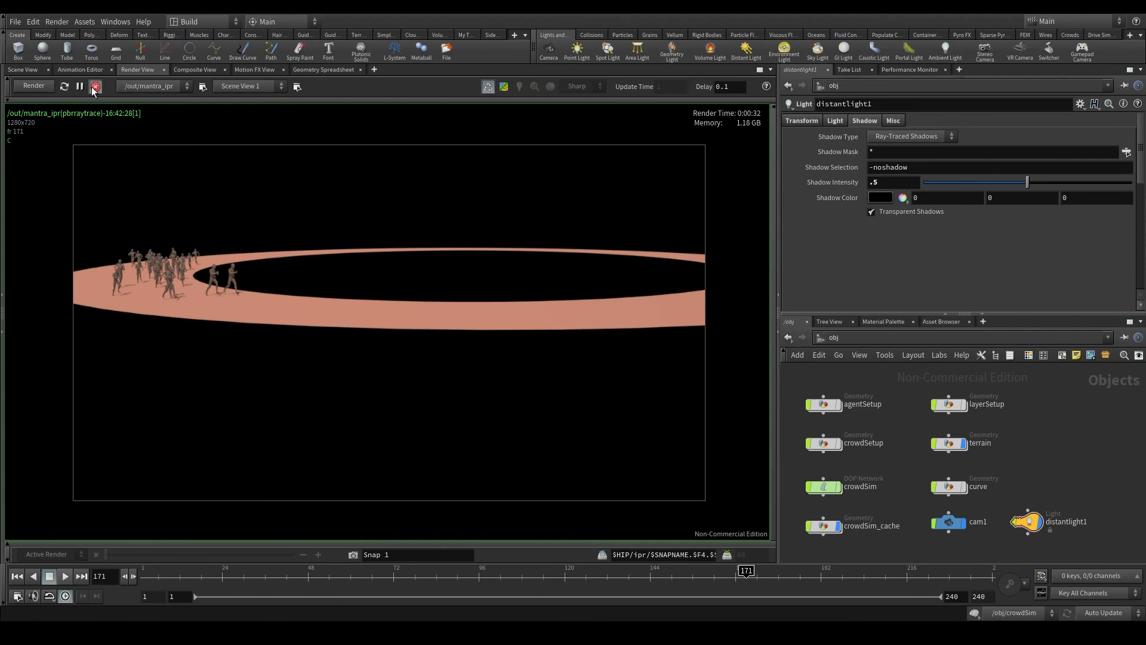
Step: Return to the Scene View and look through cam1
{"action": "left_click", "coordinate": [29, 69]}
{"action": "left_click", "coordinate": [738, 124]}
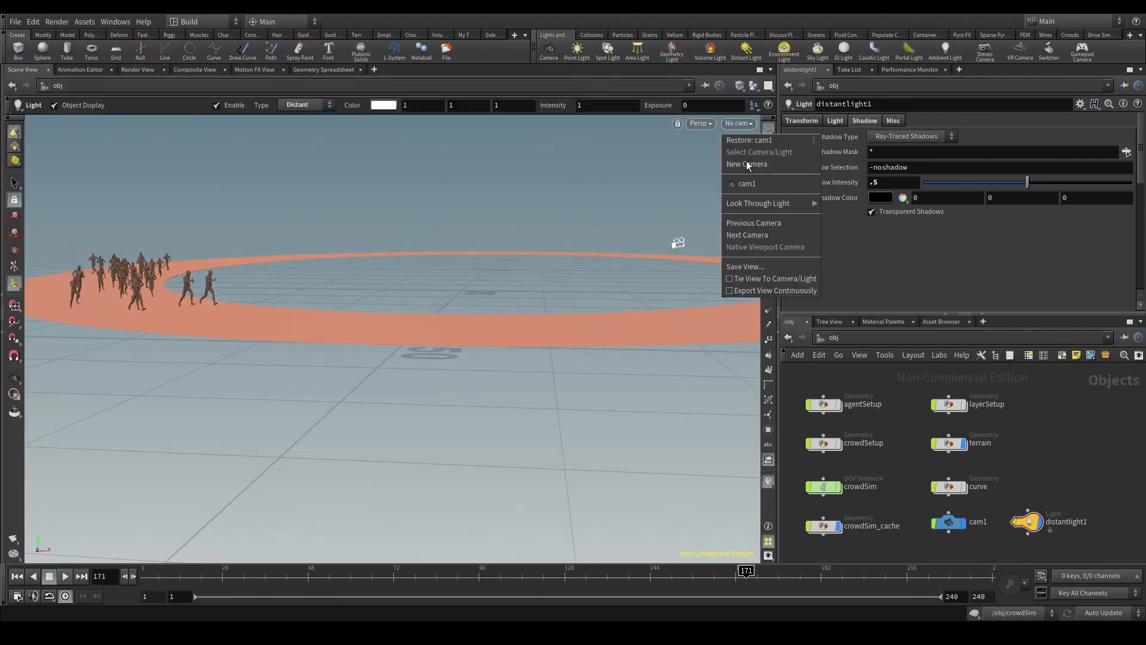
{"action": "left_click", "coordinate": [762, 185]}
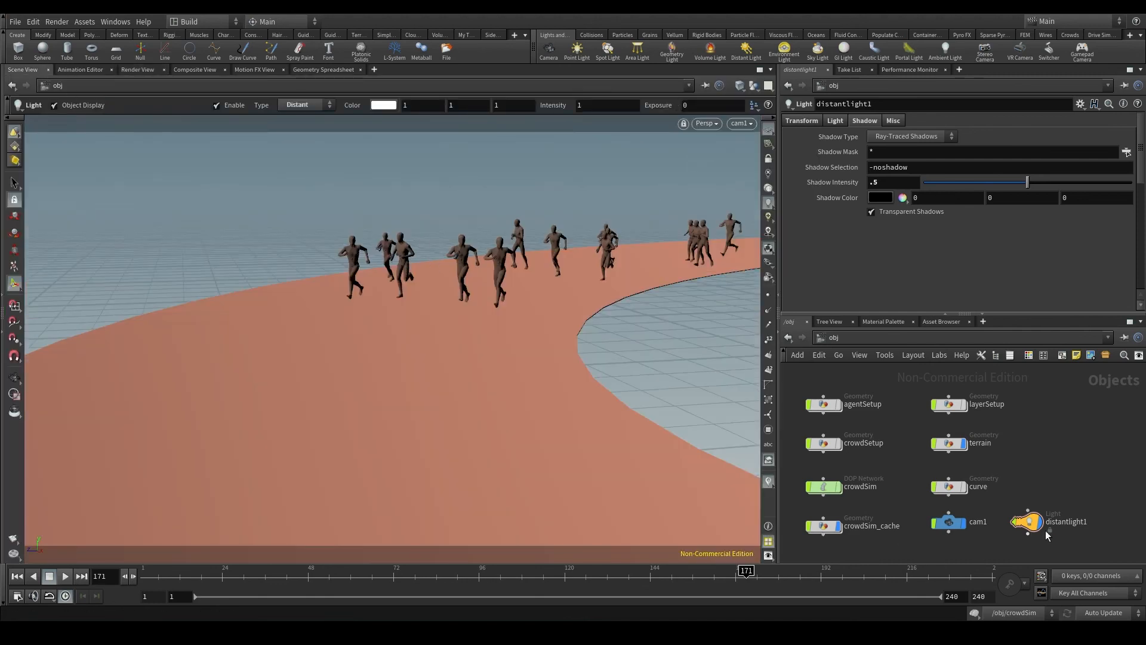
Step: Return to the out network and start rendering the mantra_ipr frame range to disk
{"action": "left_click", "coordinate": [1028, 521]}
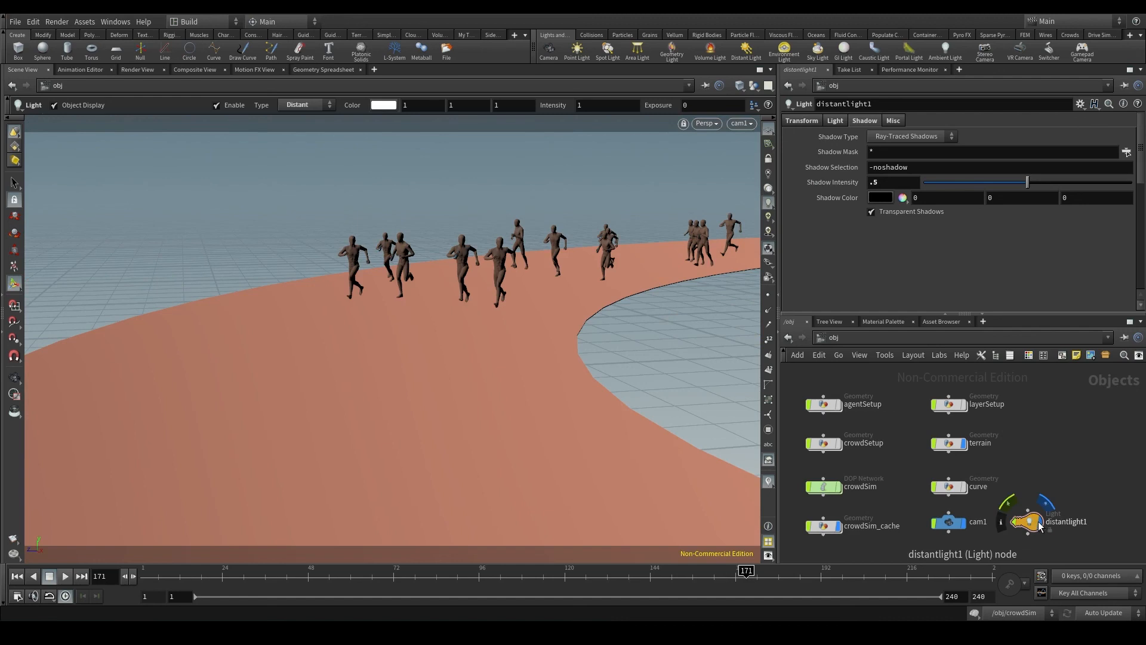
{"action": "left_click", "coordinate": [849, 339]}
{"action": "left_click", "coordinate": [881, 404]}
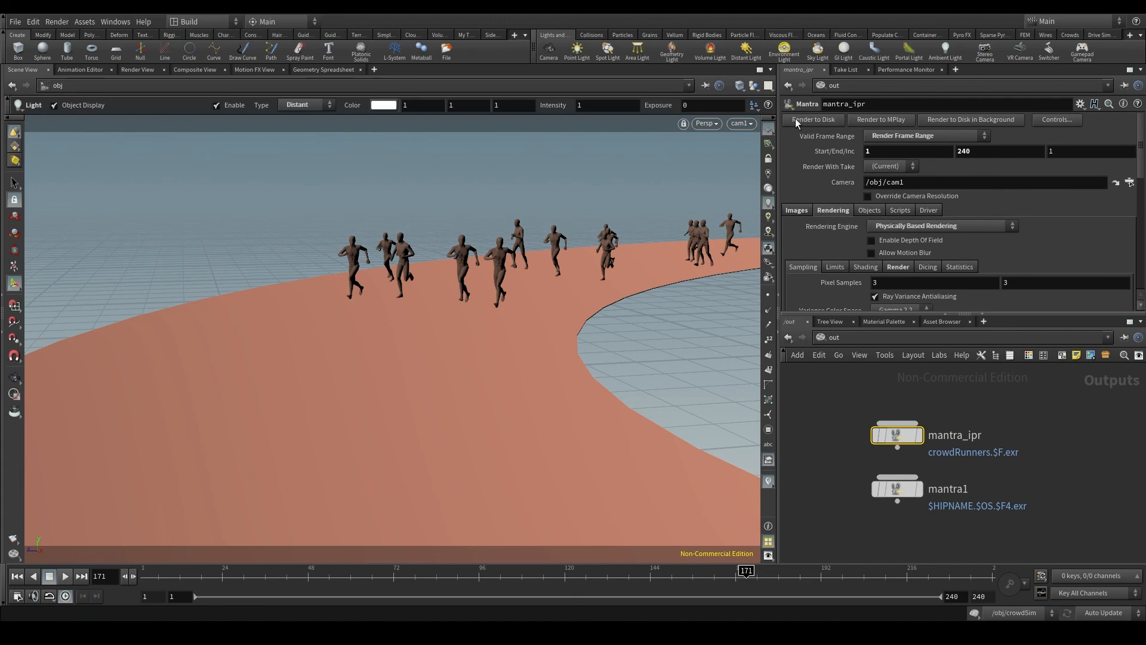
{"action": "left_click", "coordinate": [835, 120]}
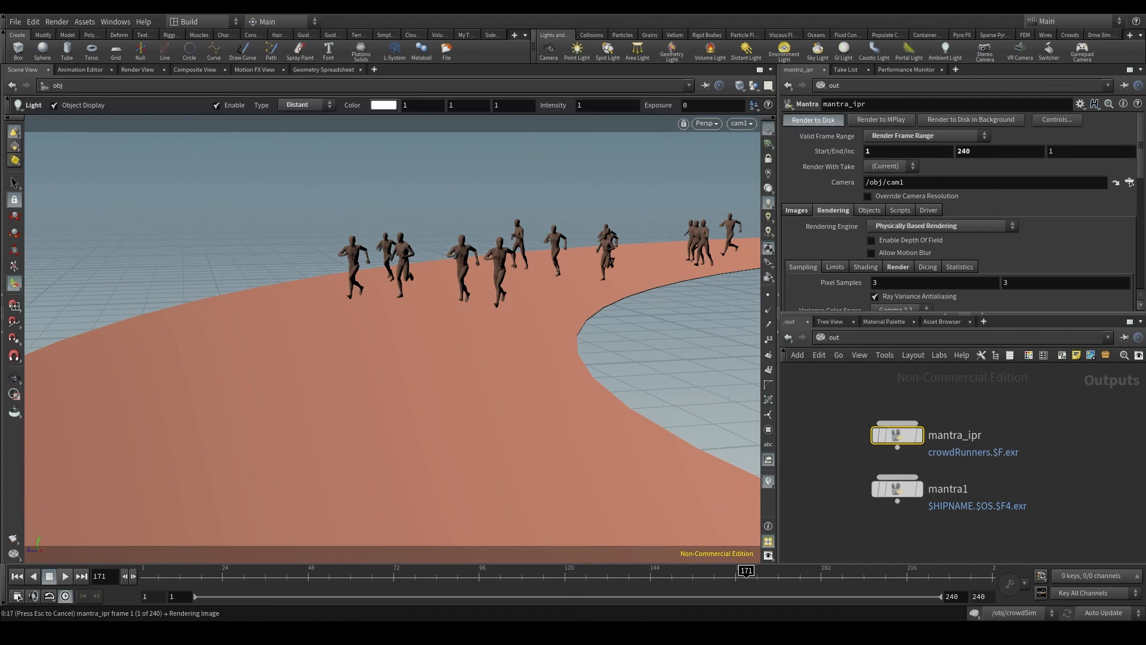